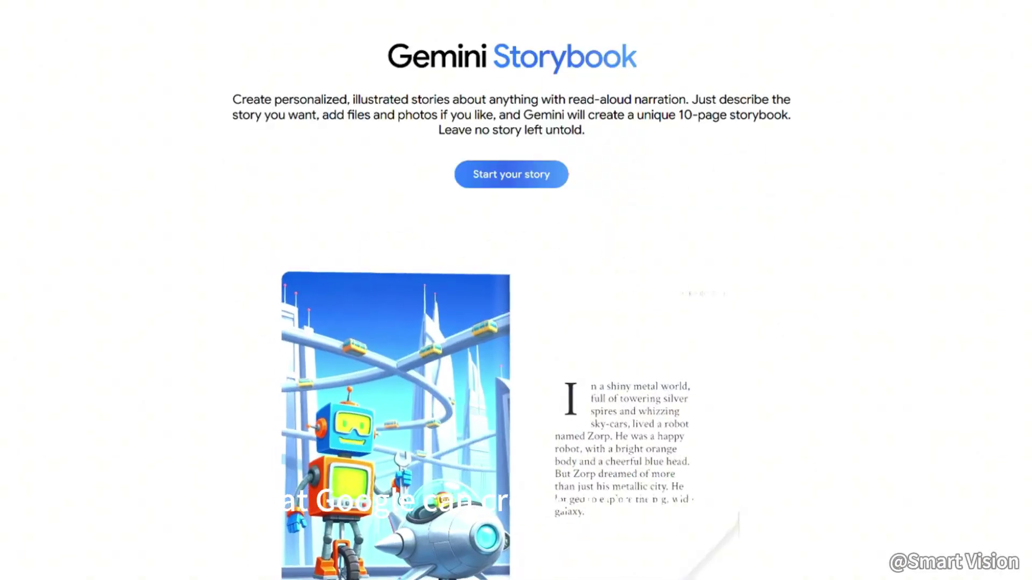
scroll(921, 473, "down", 1)
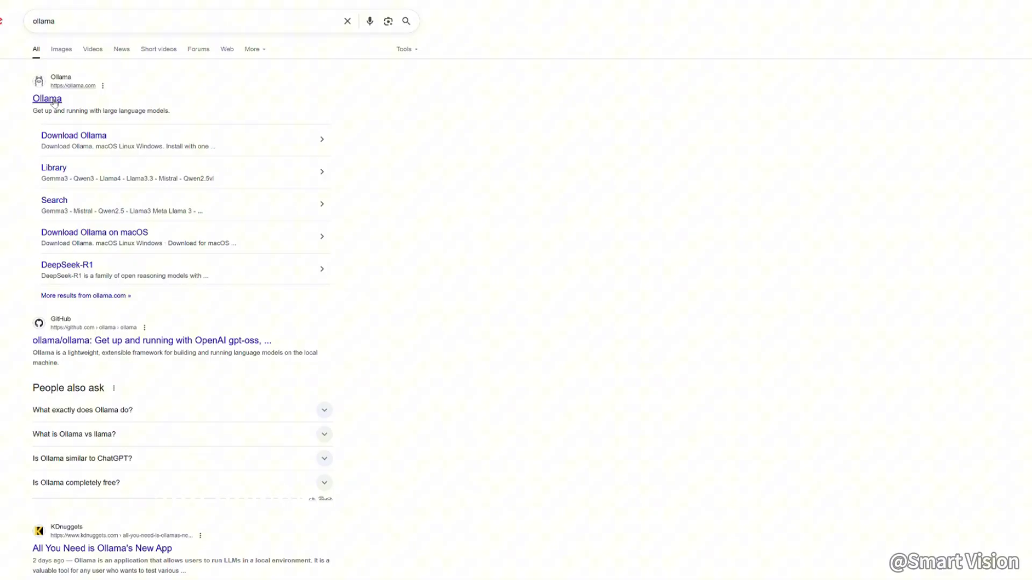
Step: Open the official Ollama website from the search results and go to its download
left_click(54, 102)
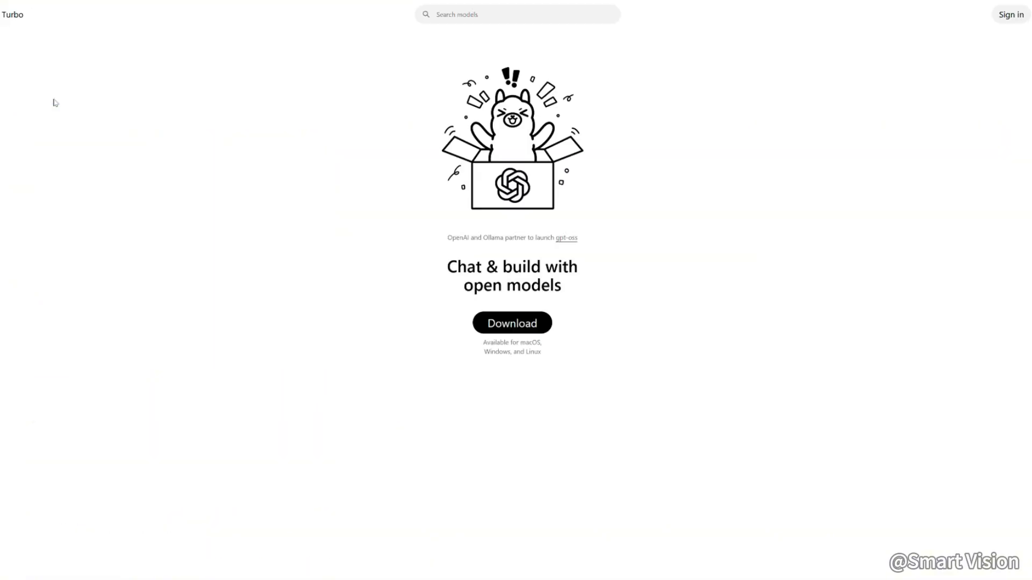
left_click(505, 322)
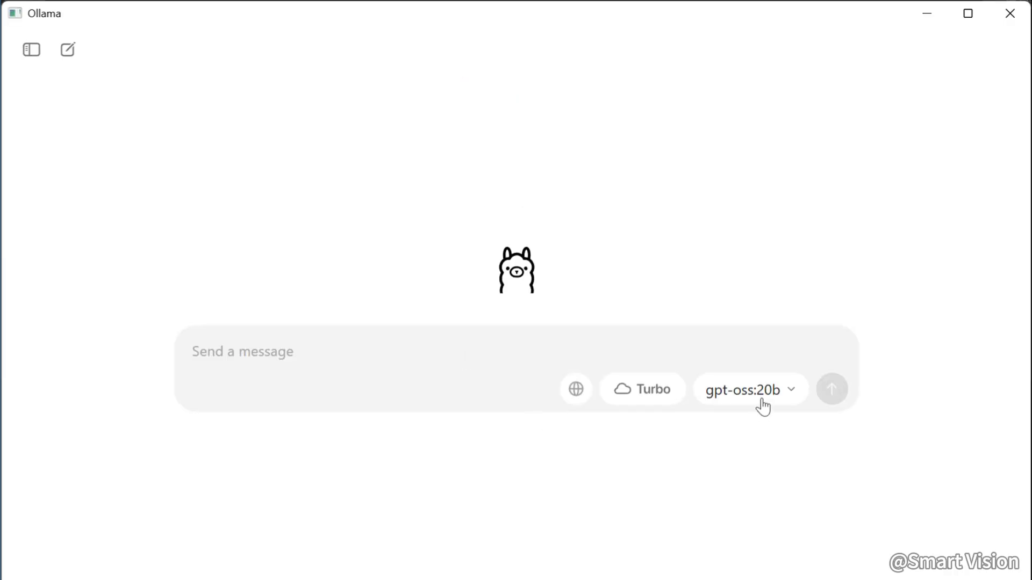
Step: Choose gemma3:4b as the chat model in Ollama
left_click(763, 400)
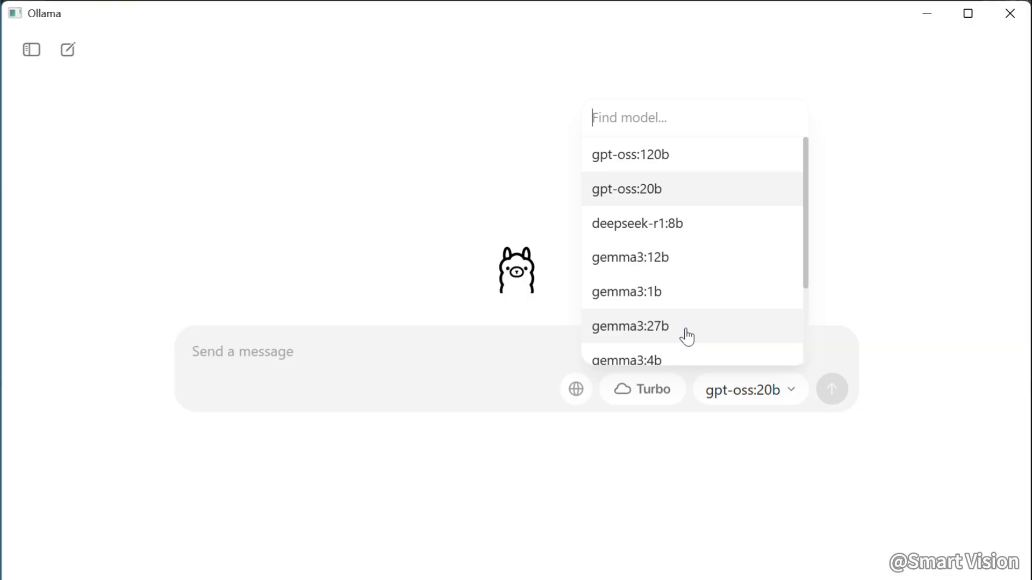
scroll(685, 336, "down", 3)
left_click(667, 276)
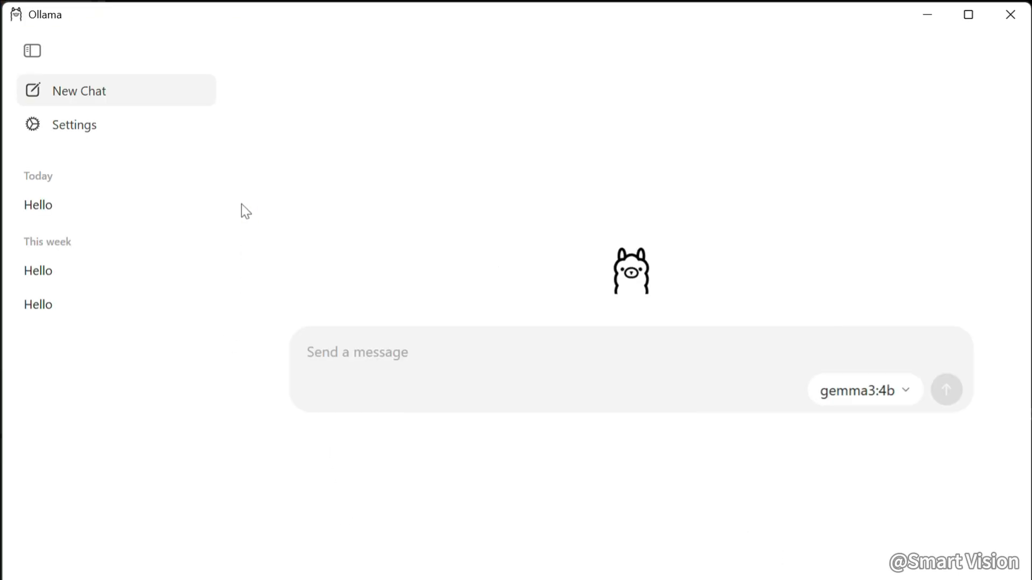
Step: Review Ollama's settings for model location, context length and airplane mode, and return to the chat
left_click(81, 127)
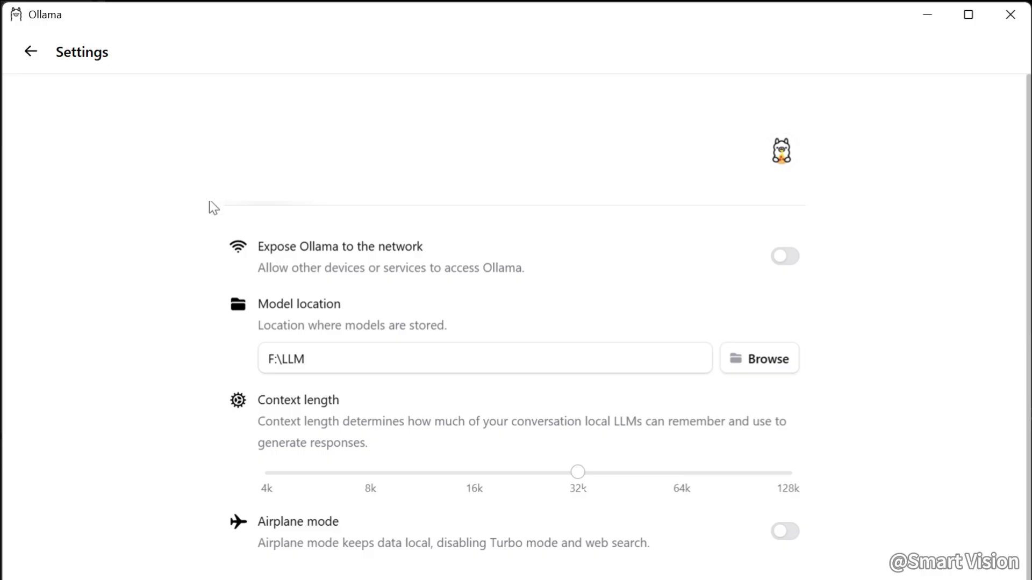
left_click(30, 51)
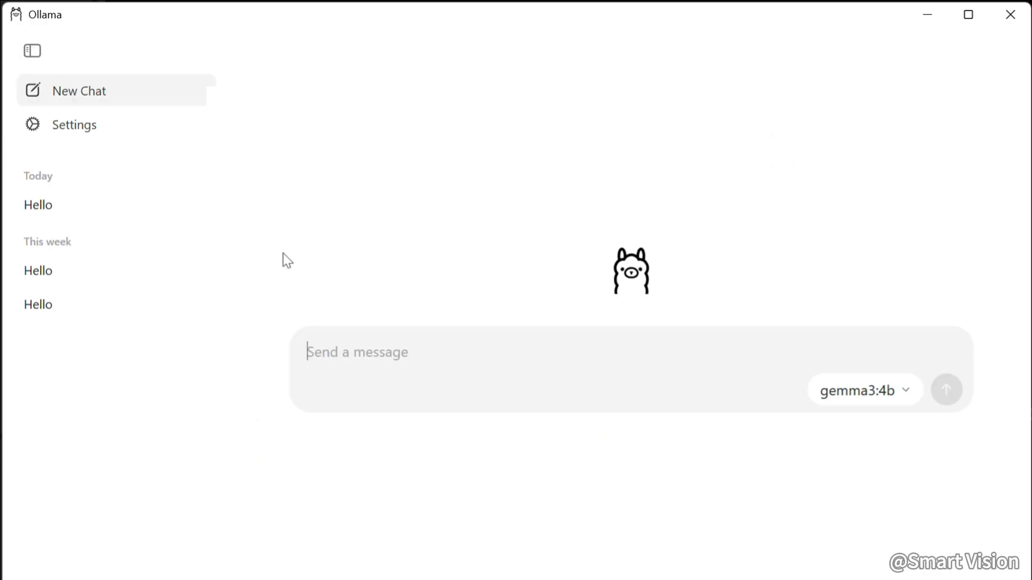
Step: Send the message "Hello" to the gemma3:4b model in a new chat
left_click(395, 350)
type("Hello")
key("Return")
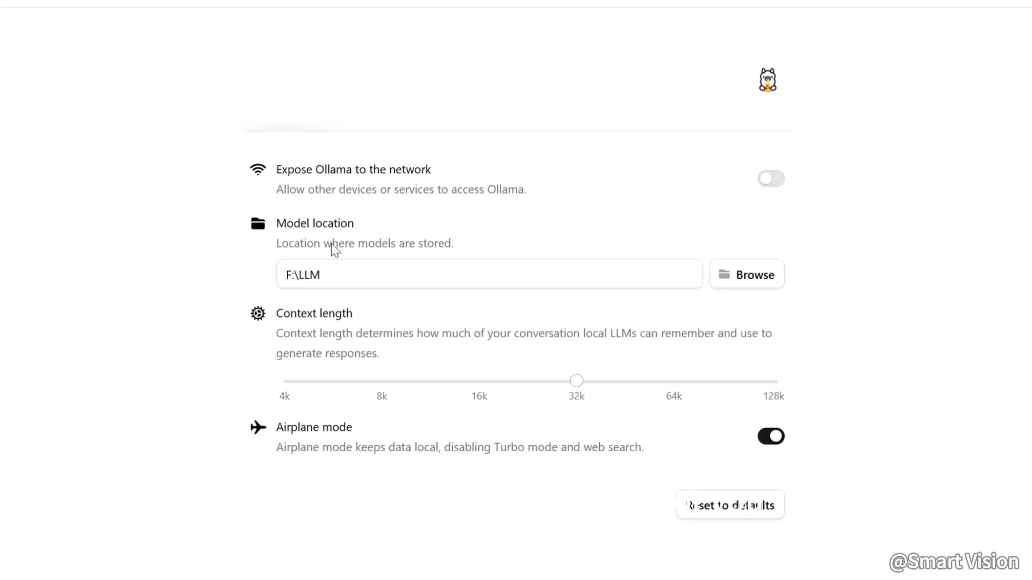
Step: Expose Ollama to the network and set the context length to 64k
left_click(770, 179)
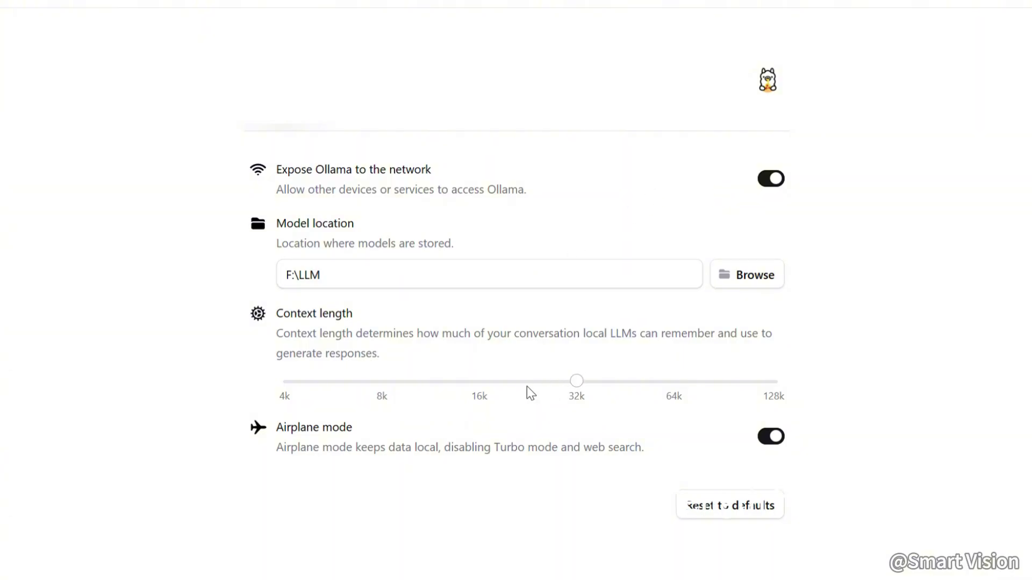
left_click(663, 383)
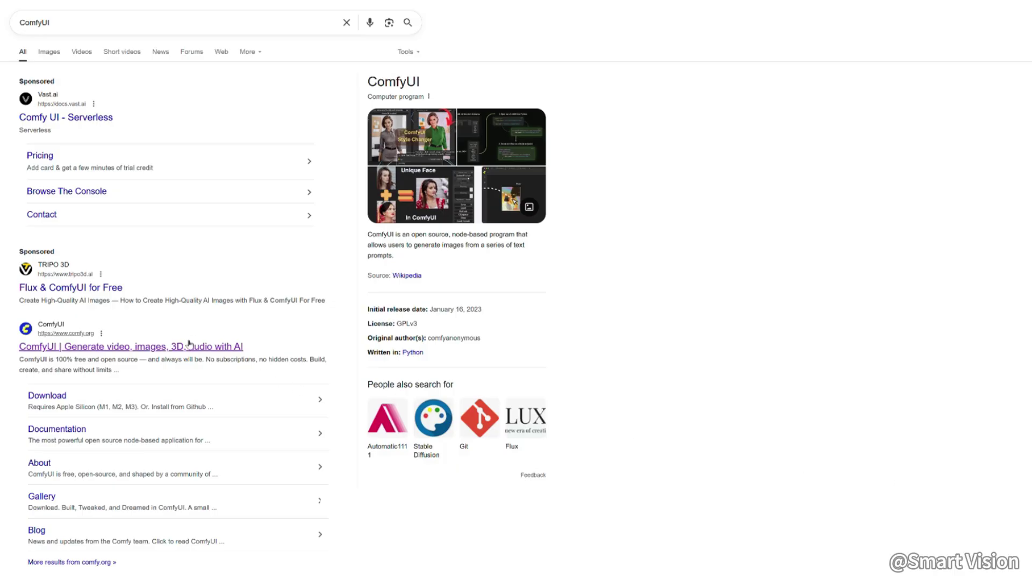
Step: Open the official ComfyUI website from the search results and go to its download
left_click(187, 346)
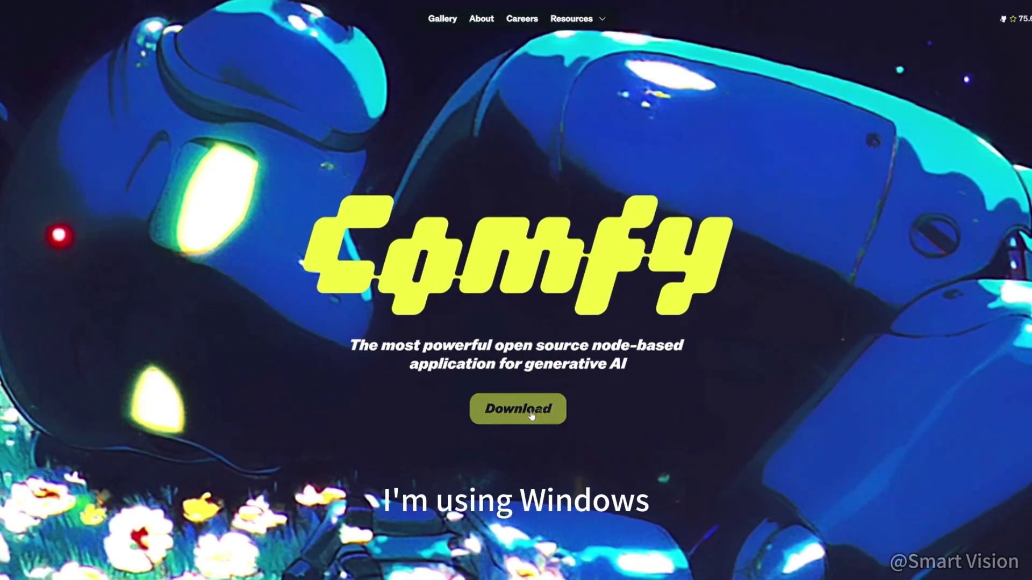
left_click(531, 414)
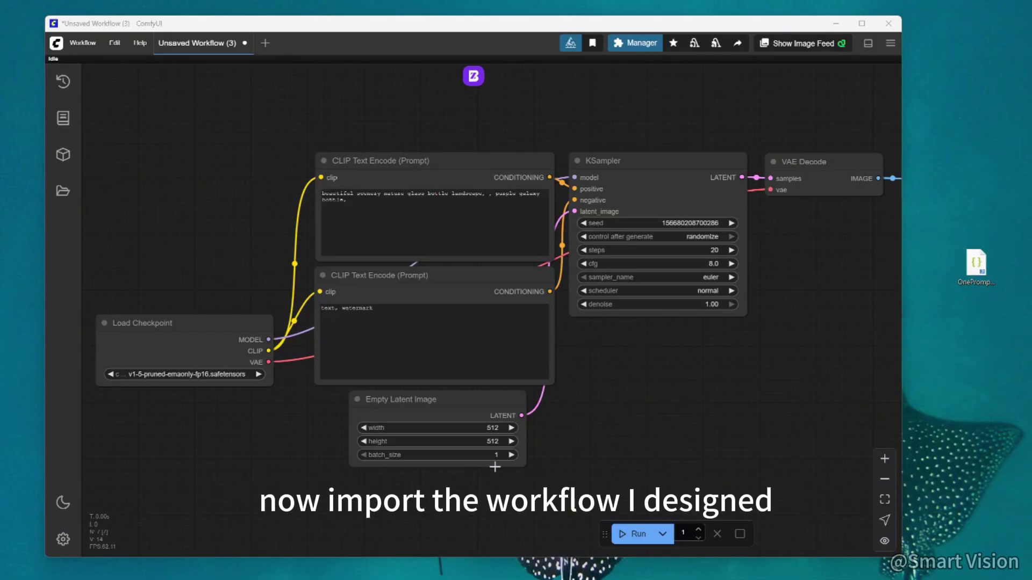
Step: Load the OnePromptToVideo workflow file from the desktop into ComfyUI
left_click(979, 271)
left_click_drag(979, 271, 681, 361)
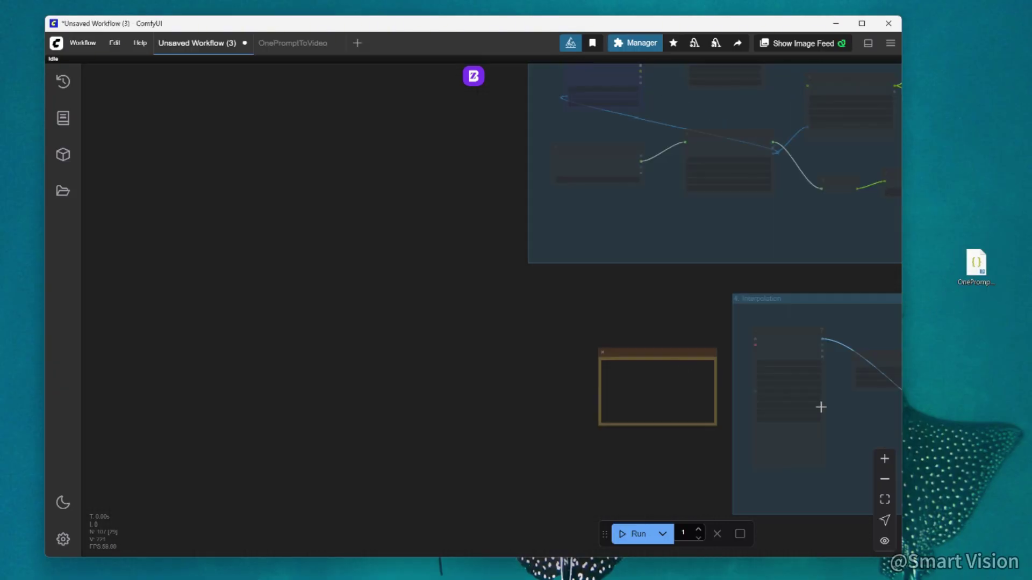
left_click_drag(638, 314, 622, 319)
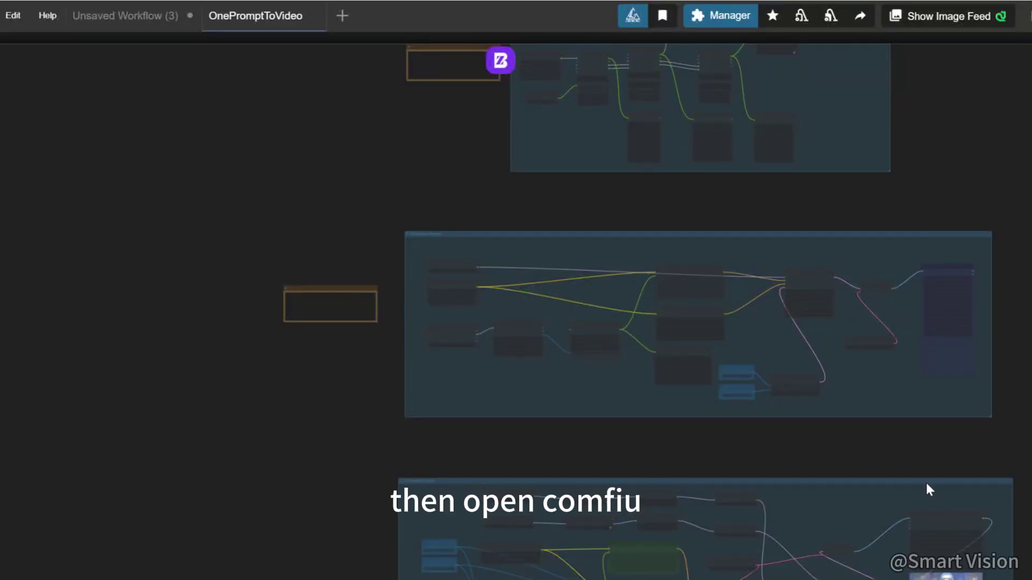
Step: Open the list of missing custom nodes for the OnePromptToVideo workflow in ComfyUI Manager
left_click(721, 19)
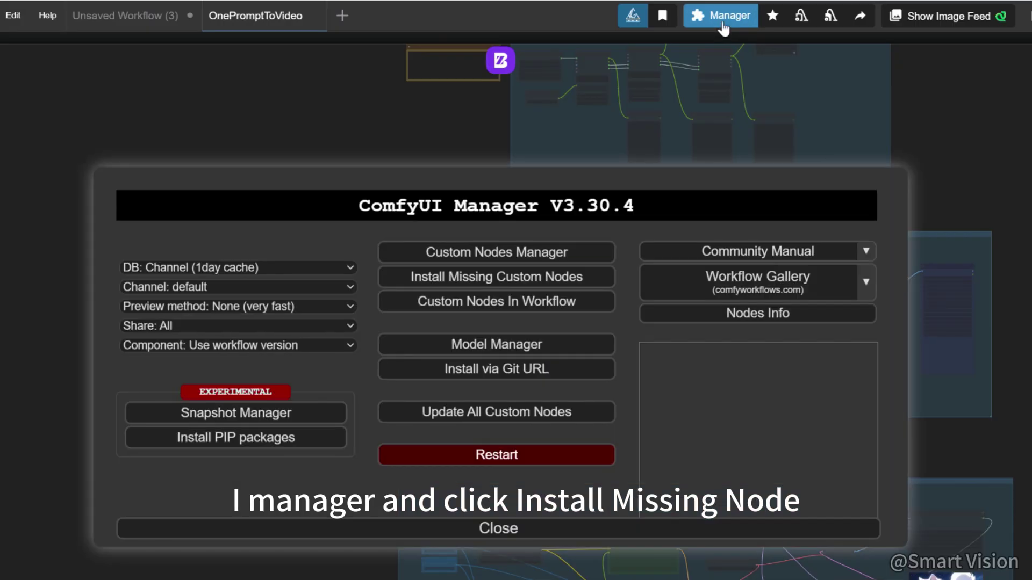
left_click(533, 278)
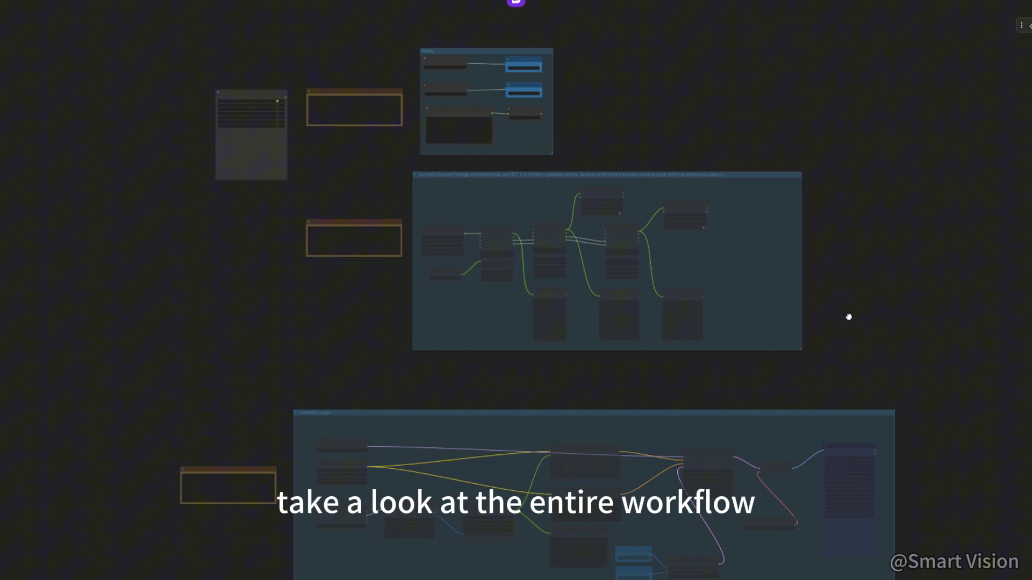
Step: Examine the workflow's Setting, Generate Scenes and Generate Images groups
scroll(607, 163, "up", 5)
scroll(613, 179, "up", 2)
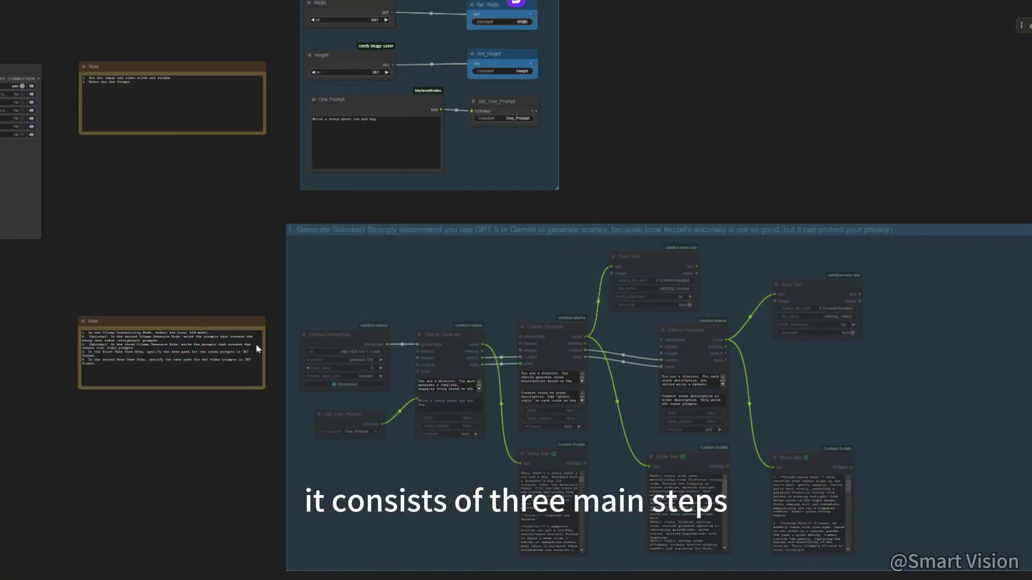
left_click_drag(177, 453, 106, 350)
left_click_drag(379, 507, 377, 398)
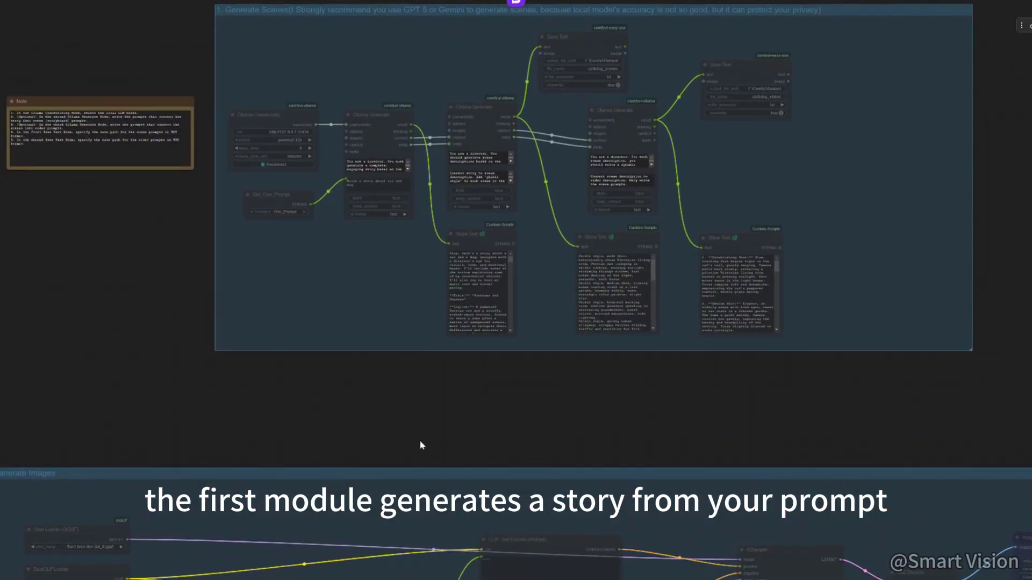
scroll(426, 449, "down", 10)
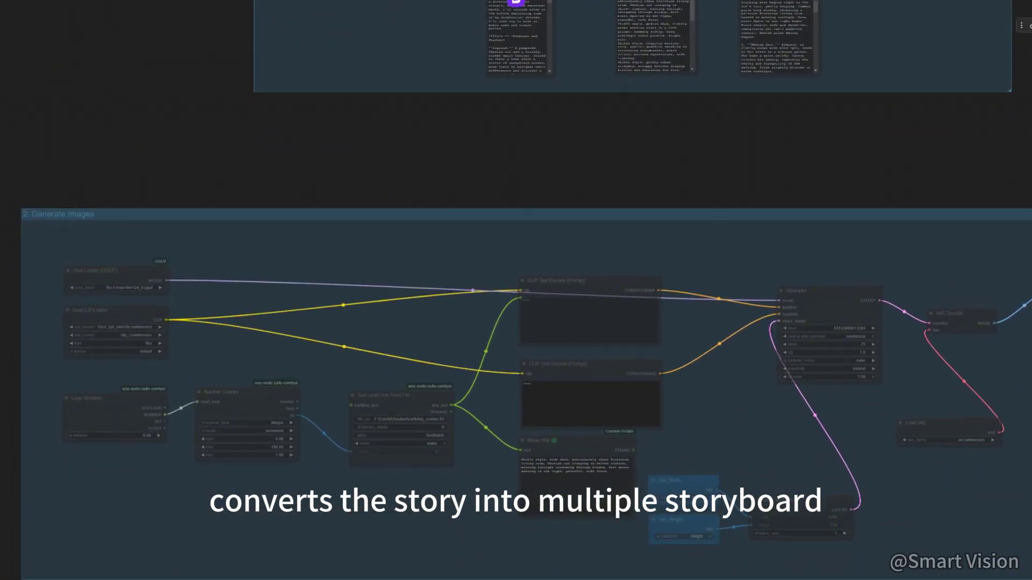
scroll(527, 376, "down", 2)
scroll(269, 421, "down", 10)
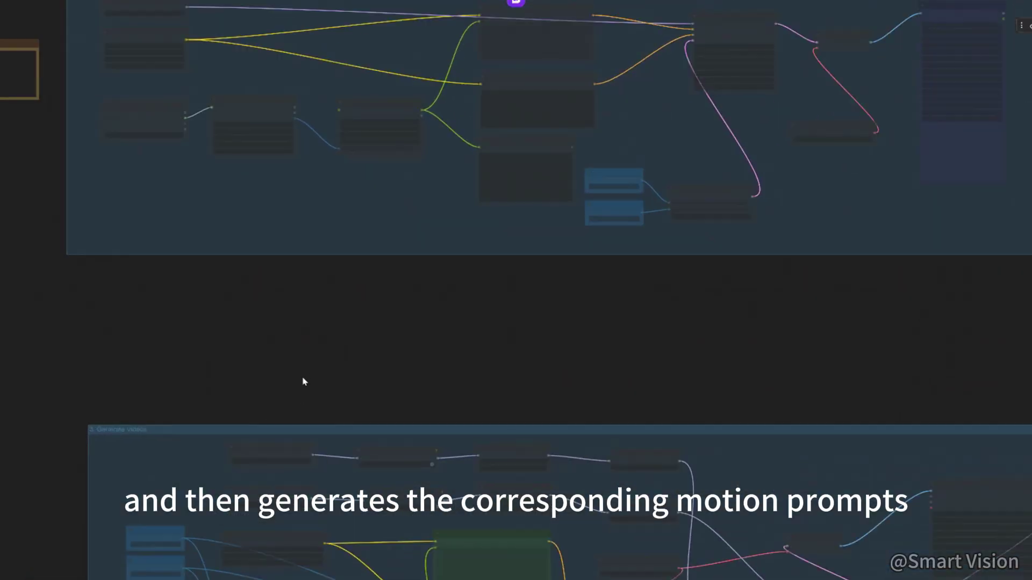
left_click_drag(332, 417, 411, 208)
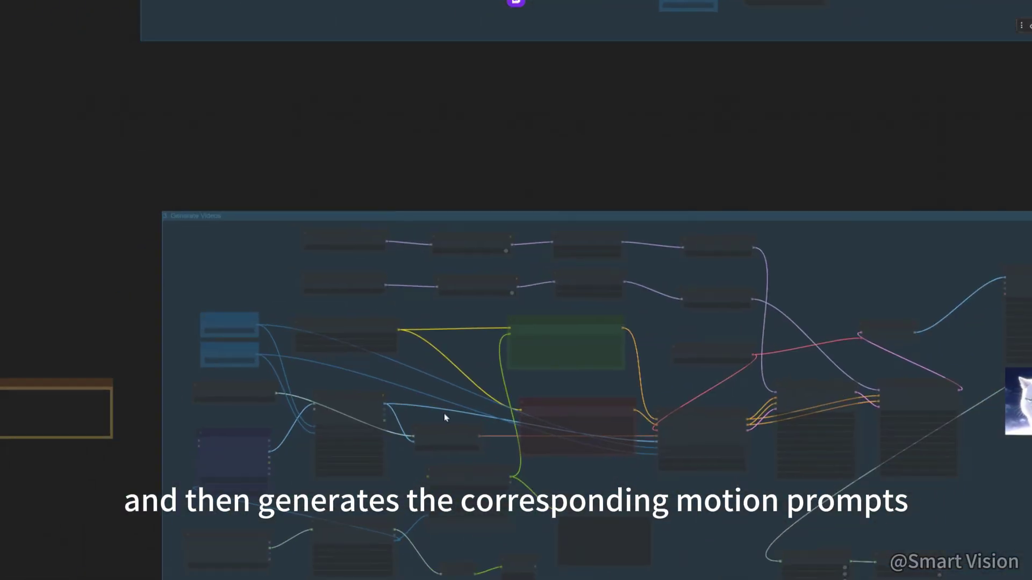
Step: Examine the workflow's Generate Videos, Interpolation and Upscale groups
scroll(446, 417, "down", 1)
left_click_drag(693, 557, 690, 472)
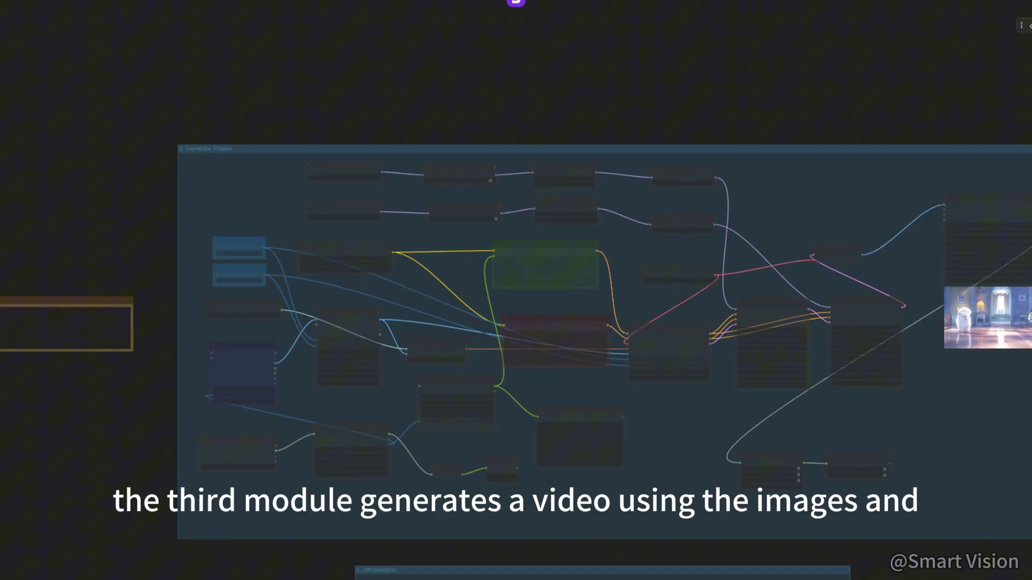
left_click_drag(951, 570, 957, 449)
left_click_drag(969, 541, 968, 407)
scroll(968, 407, "down", 5)
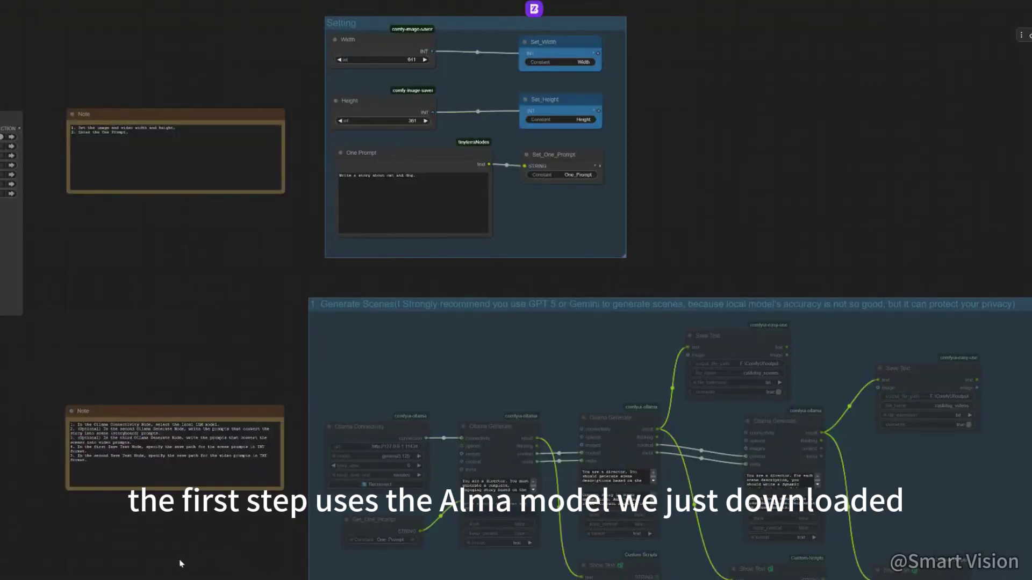
Step: Enable the Generate Scenes group in the Fast Groups Muter node
left_click_drag(180, 561, 337, 569)
left_click(169, 152)
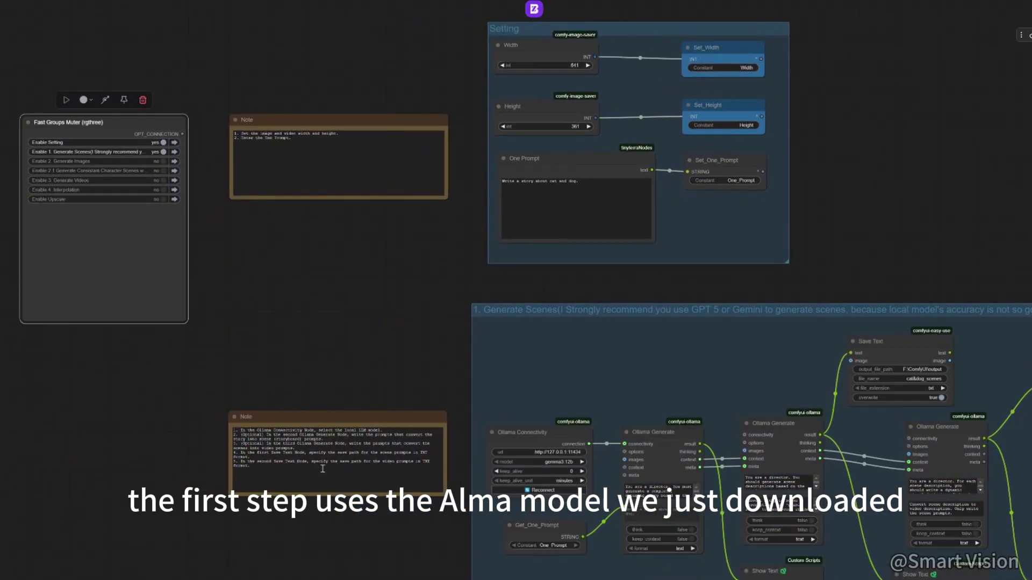
Step: Set the model in the Ollama Connectivity node to gpt-oss:20b
left_click_drag(370, 535, 163, 436)
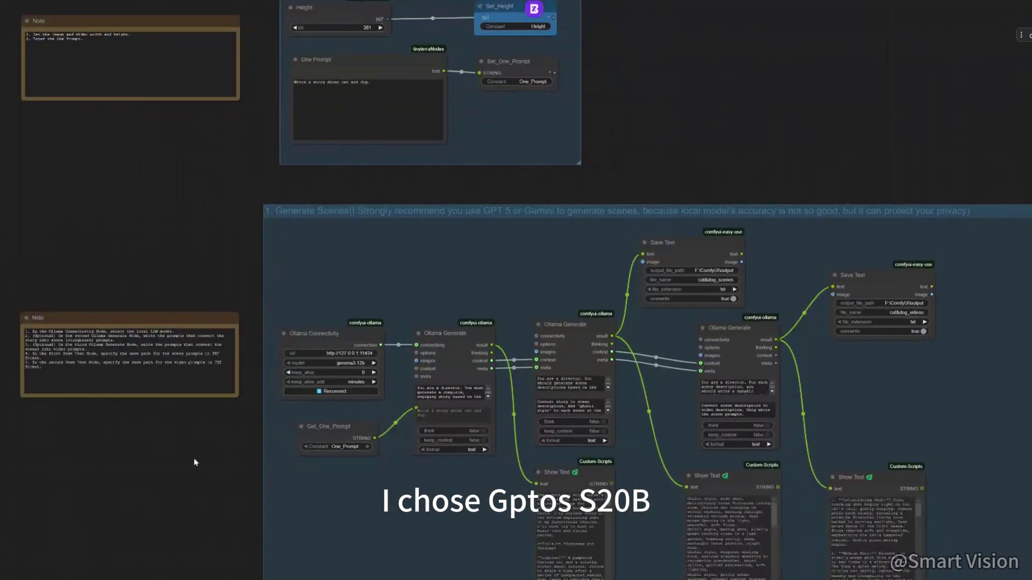
left_click(337, 364)
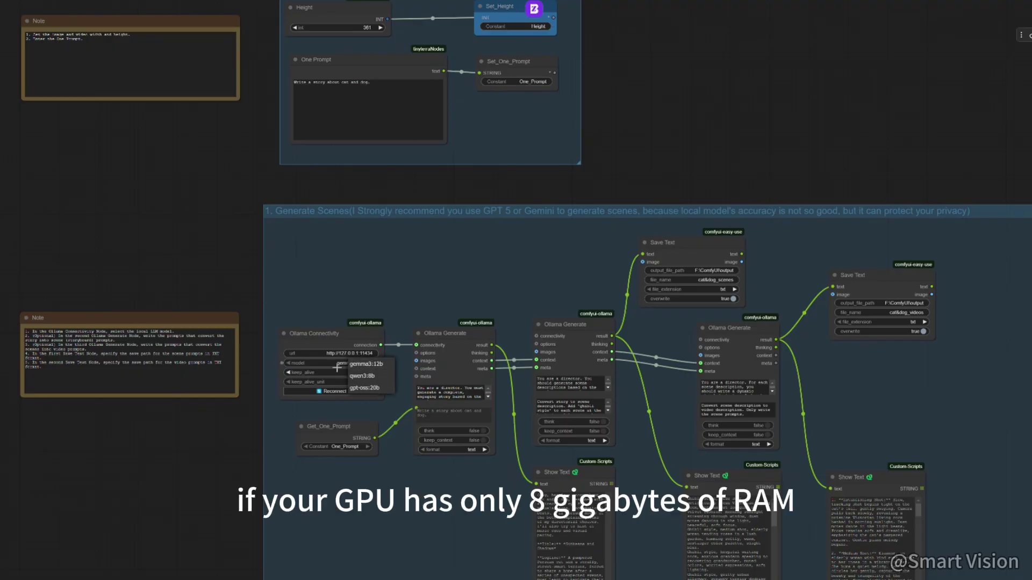
left_click(362, 390)
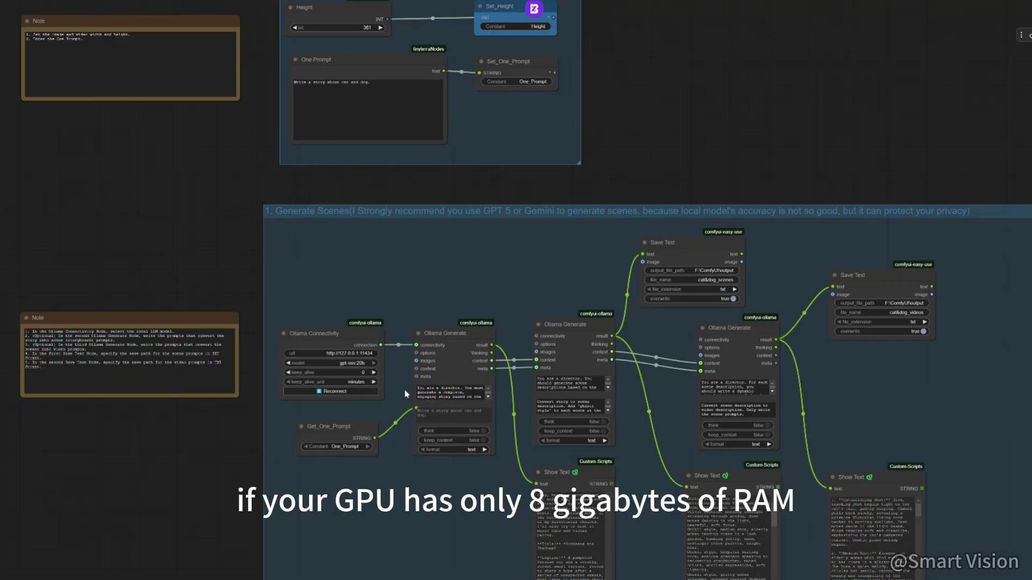
Step: Switch the Ollama Connectivity node's model to gemma3:12b
left_click(358, 364)
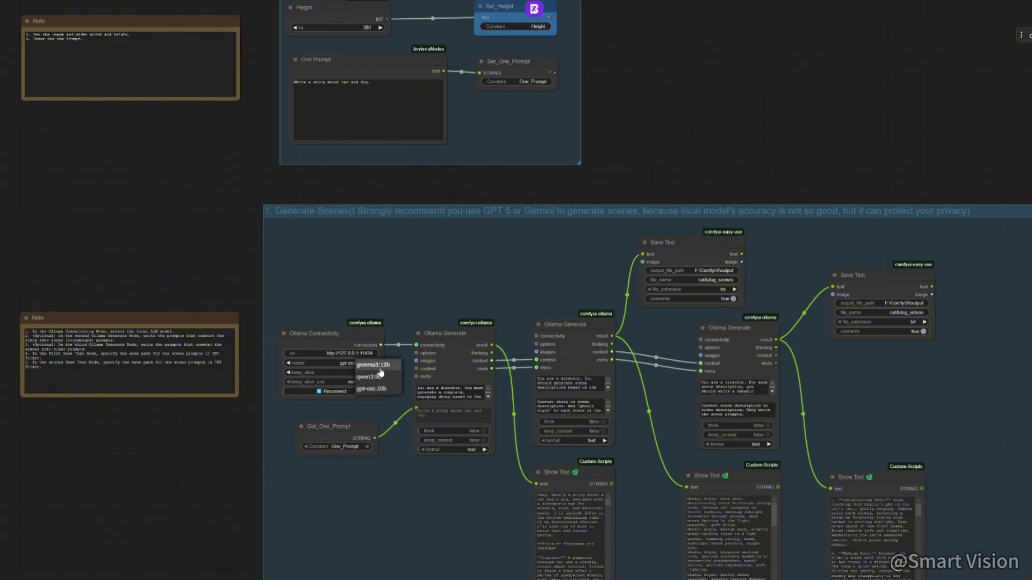
left_click(379, 365)
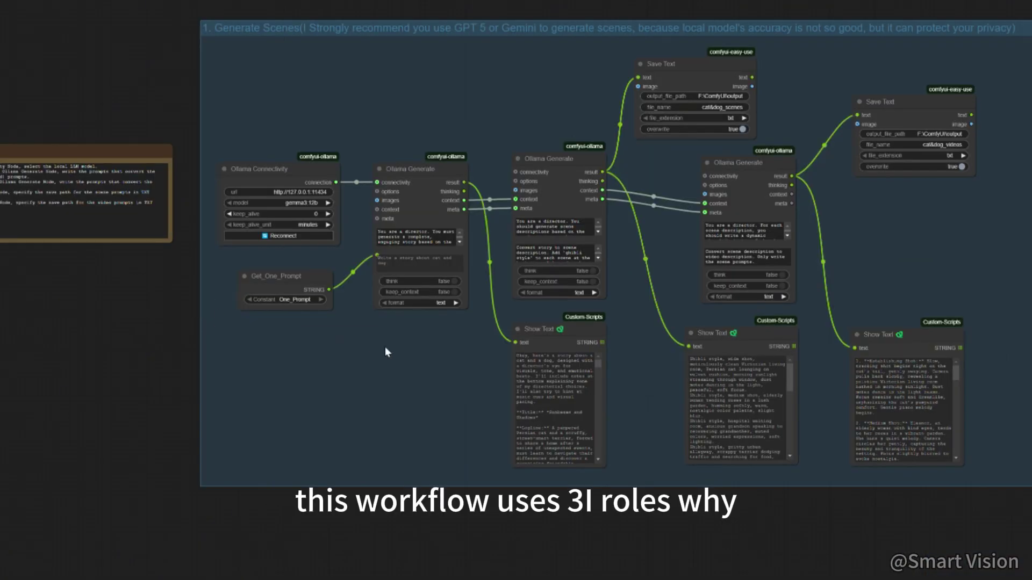
Step: Examine the three chained Ollama Generate nodes, including the first node's director instructions and story prompt
scroll(448, 346, "up", 2)
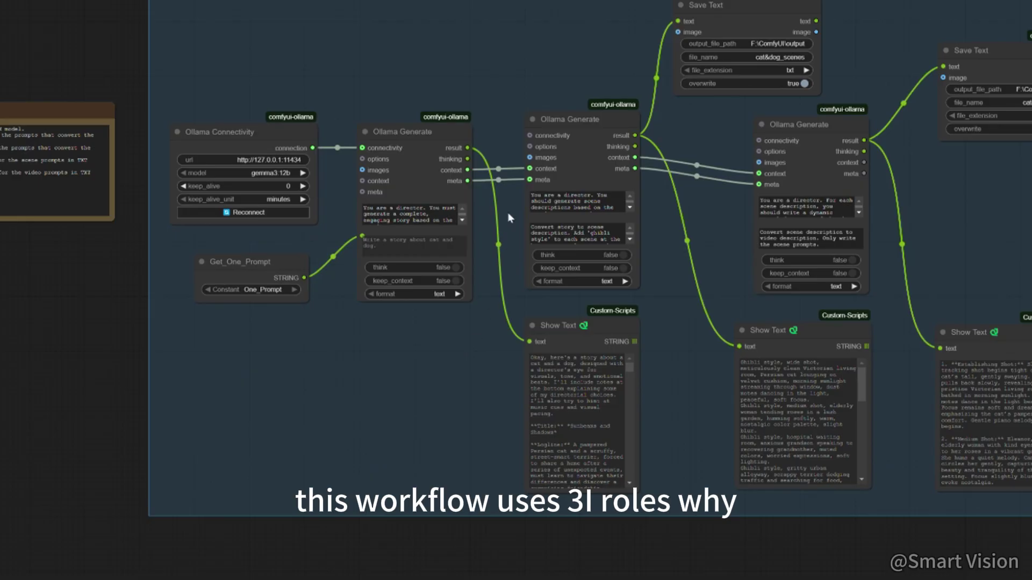
left_click_drag(509, 218, 367, 264)
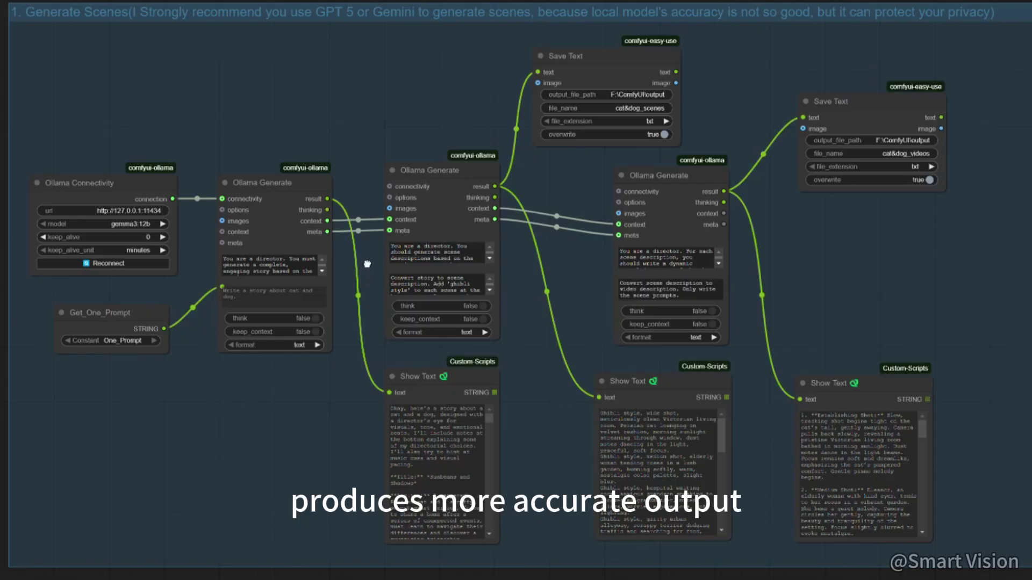
left_click_drag(367, 264, 362, 263)
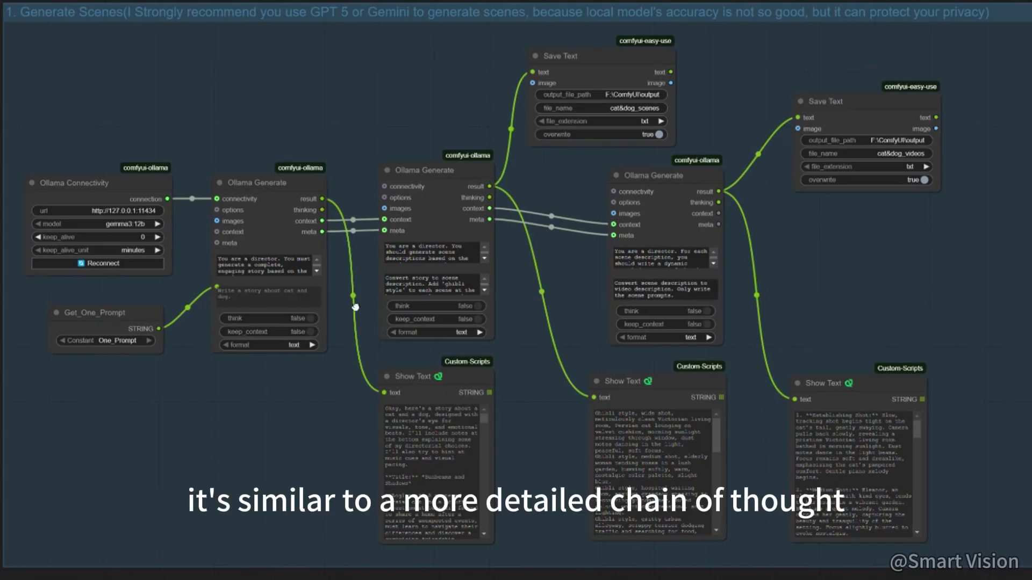
left_click_drag(355, 307, 334, 292)
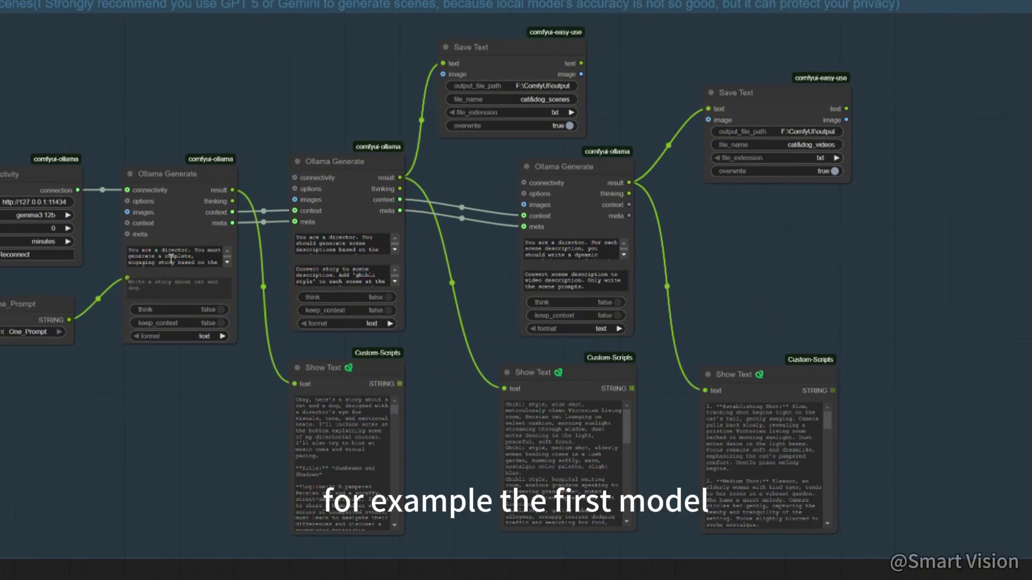
left_click(172, 259)
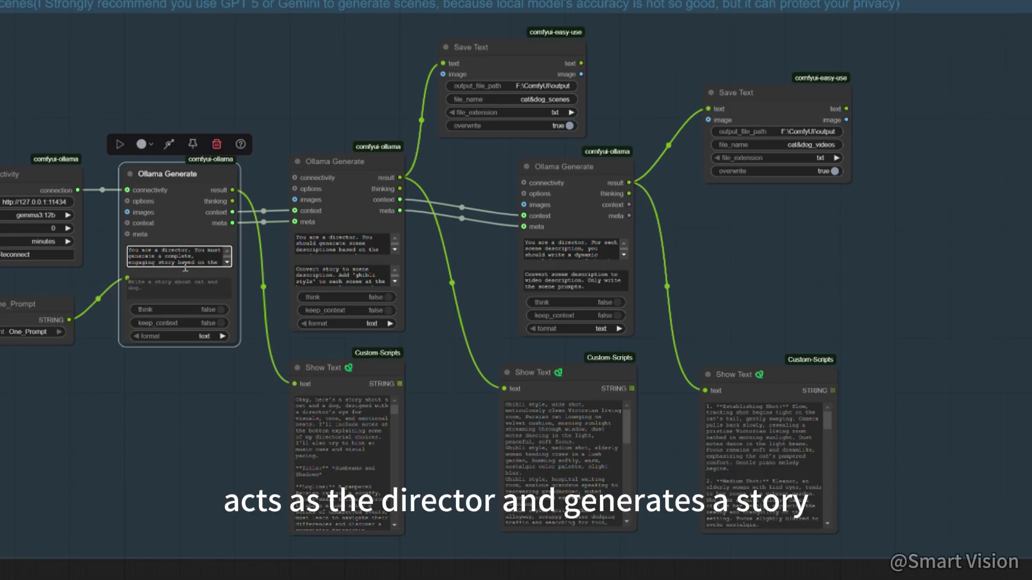
left_click(195, 289)
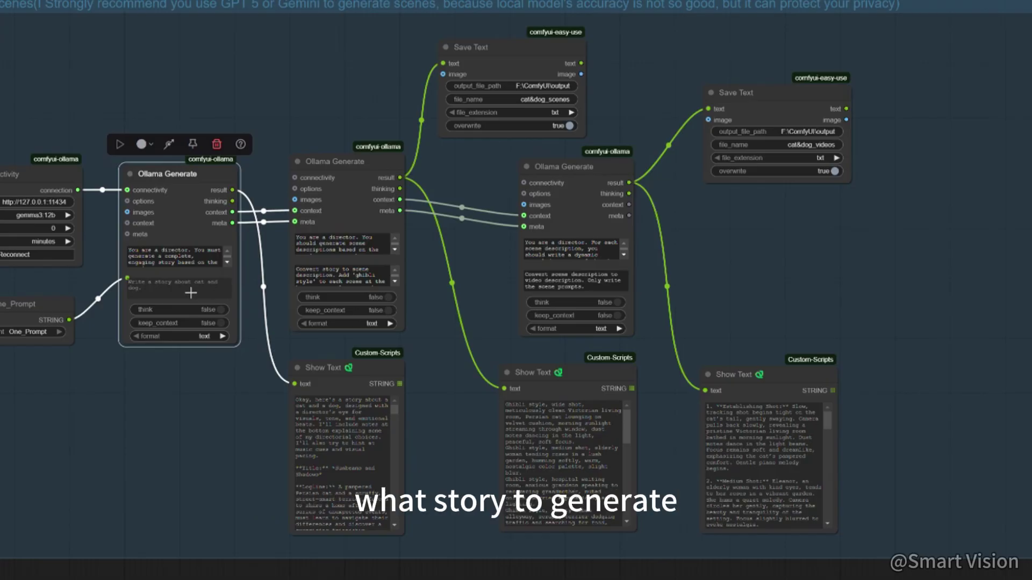
Step: Examine the prompts of the second and third Ollama Generate nodes and the attached scenes Save Text node
left_click(346, 271)
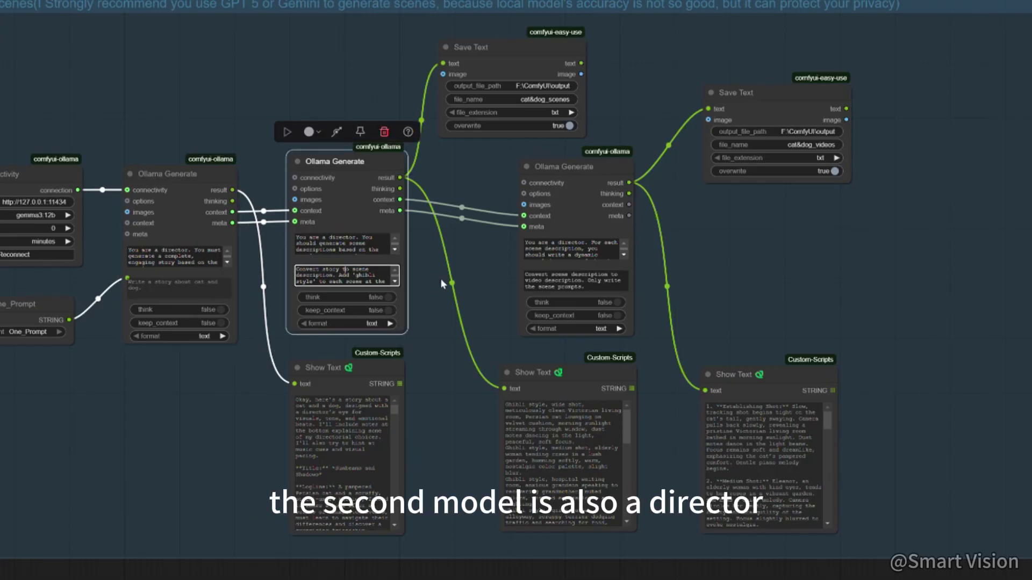
left_click_drag(441, 284, 399, 295)
scroll(323, 286, "down", 2)
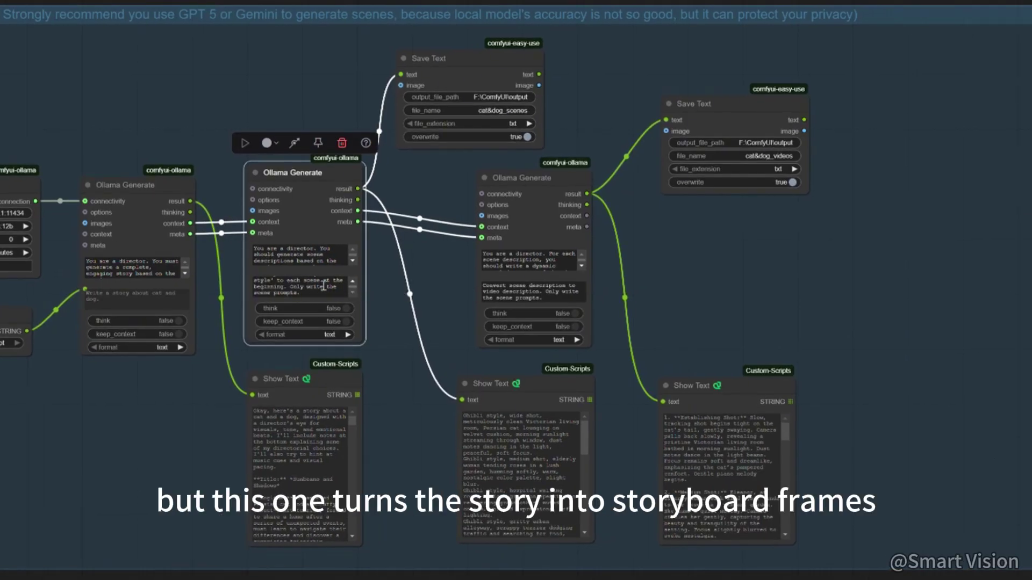
scroll(318, 289, "up", 1)
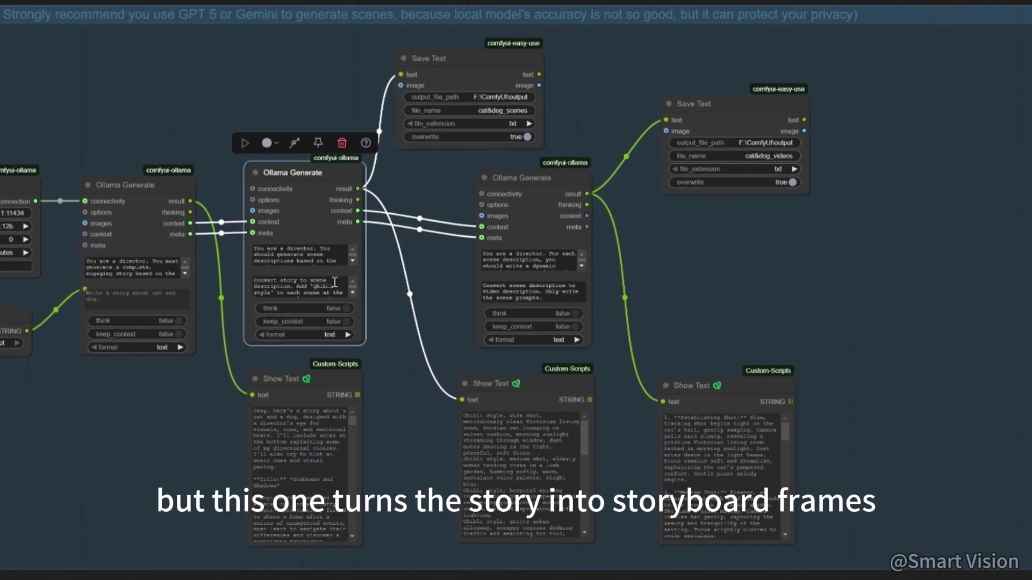
left_click(538, 267)
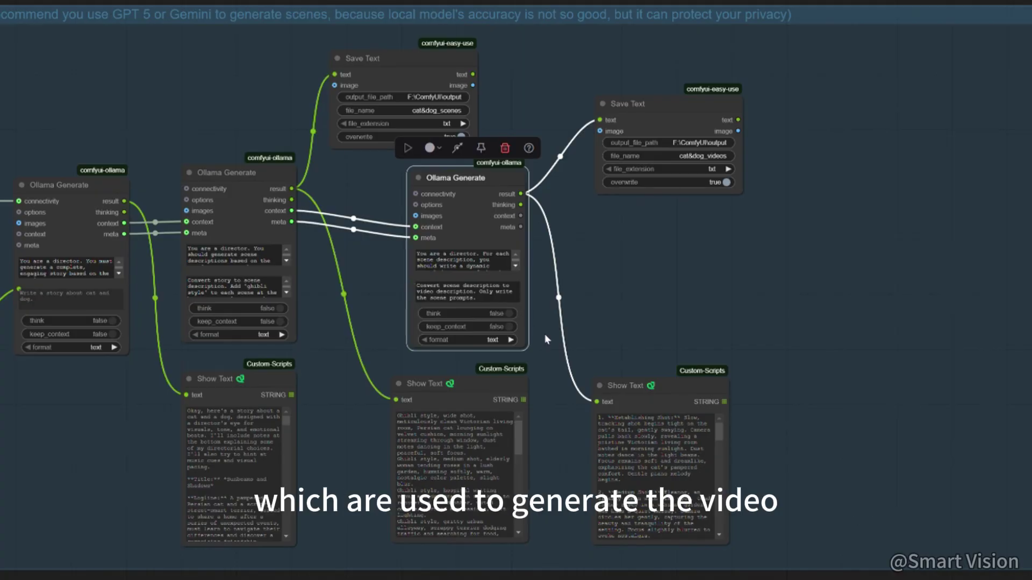
left_click(534, 122)
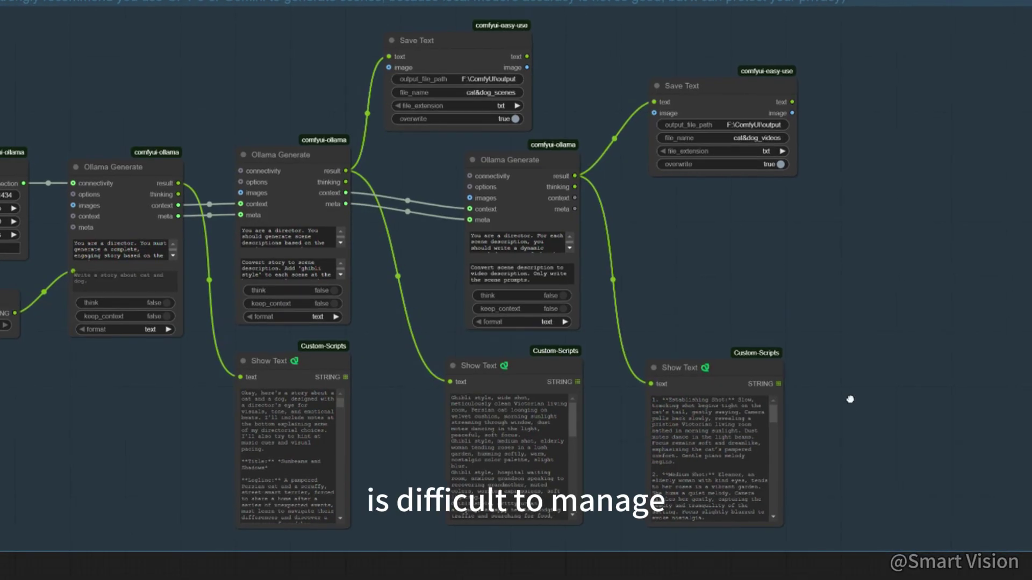
Step: Read through the generated scene prompts and video prompts in the second and third Show Text nodes
left_click(499, 438)
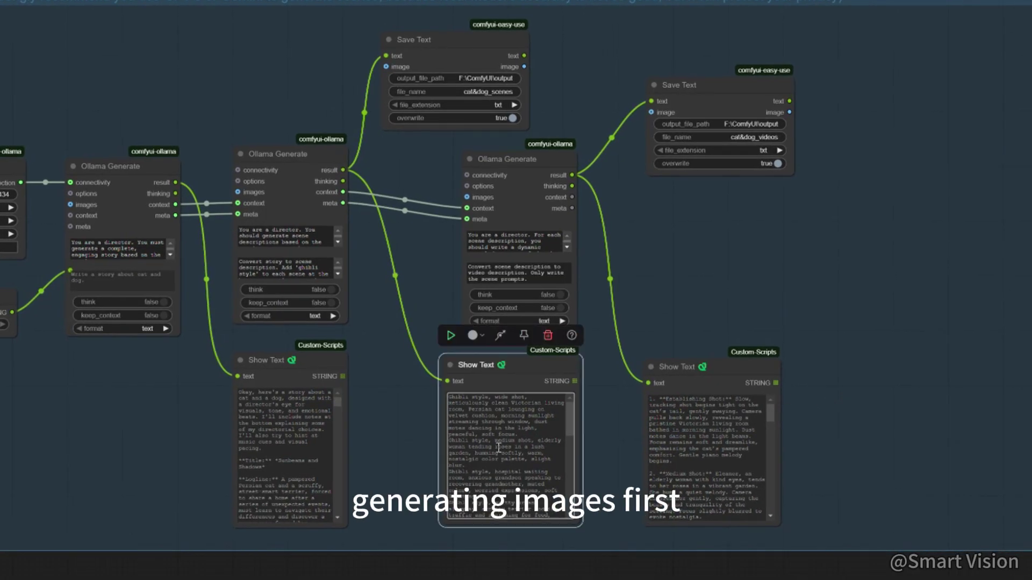
scroll(498, 446, "down", 3)
scroll(499, 448, "down", 2)
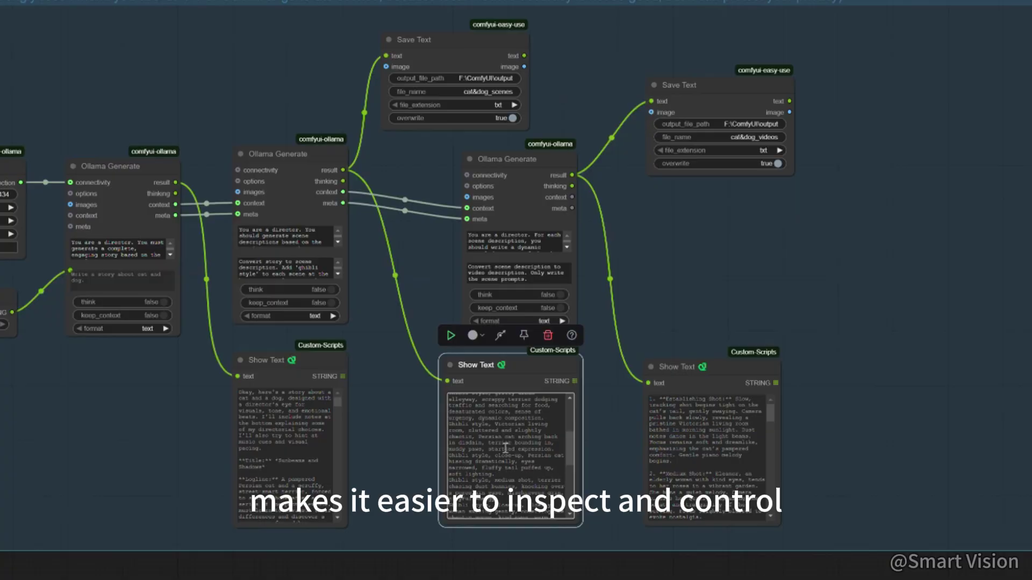
scroll(498, 448, "down", 2)
left_click(707, 447)
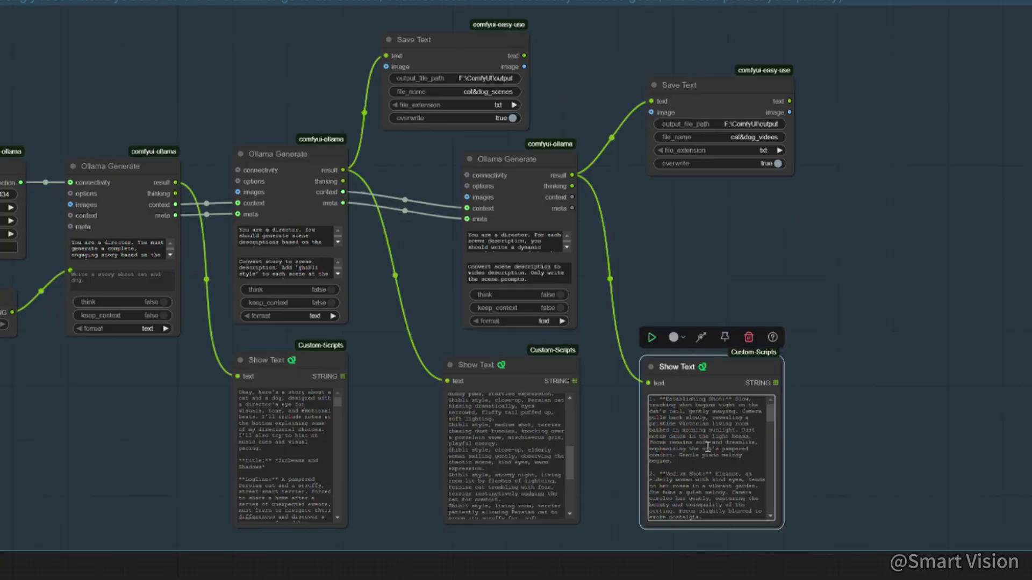
scroll(707, 447, "down", 6)
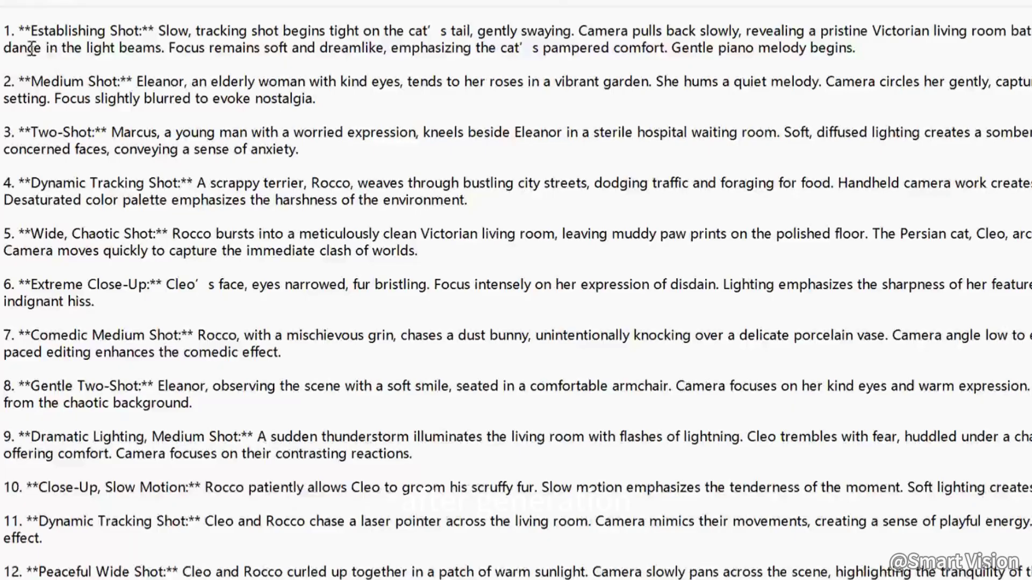
Step: In the video prompts text file, delete the numbering of the first two shots and the blank line between them
left_click(13, 30)
key("BackSpace")
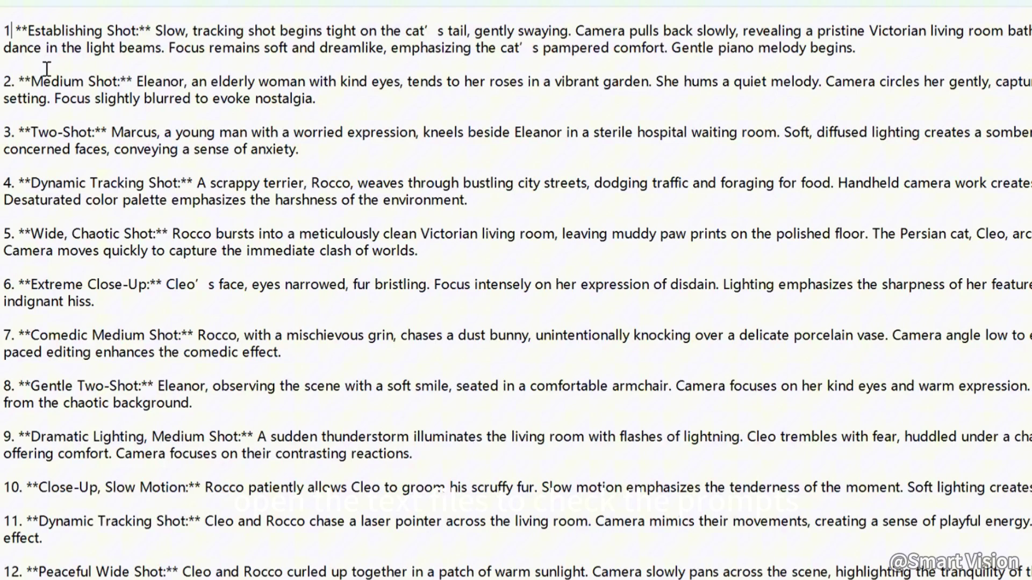
key("BackSpace")
left_click(46, 69)
key("BackSpace")
left_click(17, 69)
Step: Delete the blank line and the number before the Two-Shot prompt, keeping that prompt on its own line
key("BackSpace")
key("BackSpace")
left_click(28, 92)
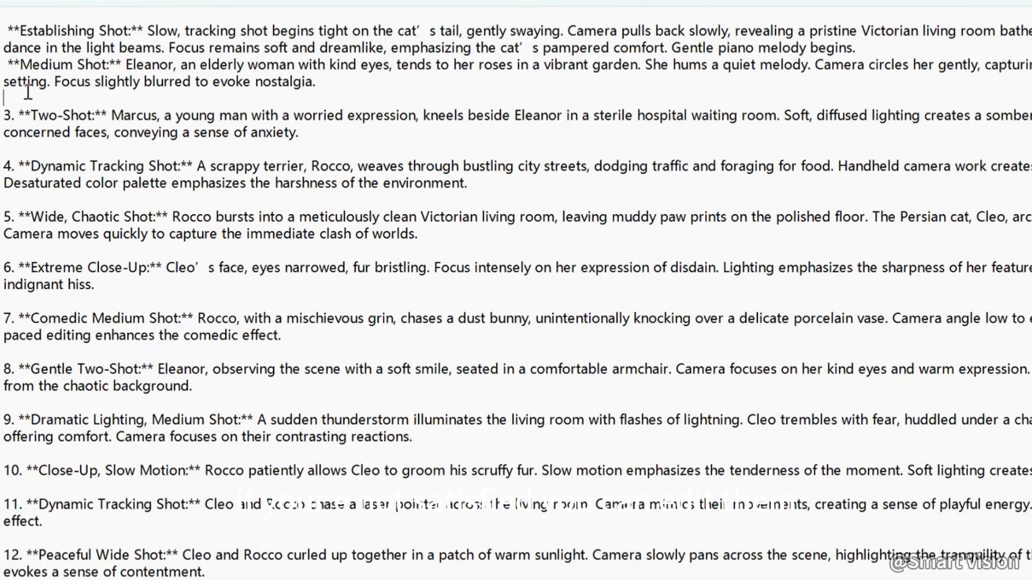
key("BackSpace")
left_click(19, 99)
Step: Delete the blank line and number 4 before the Dynamic Tracking Shot prompt, keeping it on its own line
key("BackSpace")
key("BackSpace")
key("BackSpace")
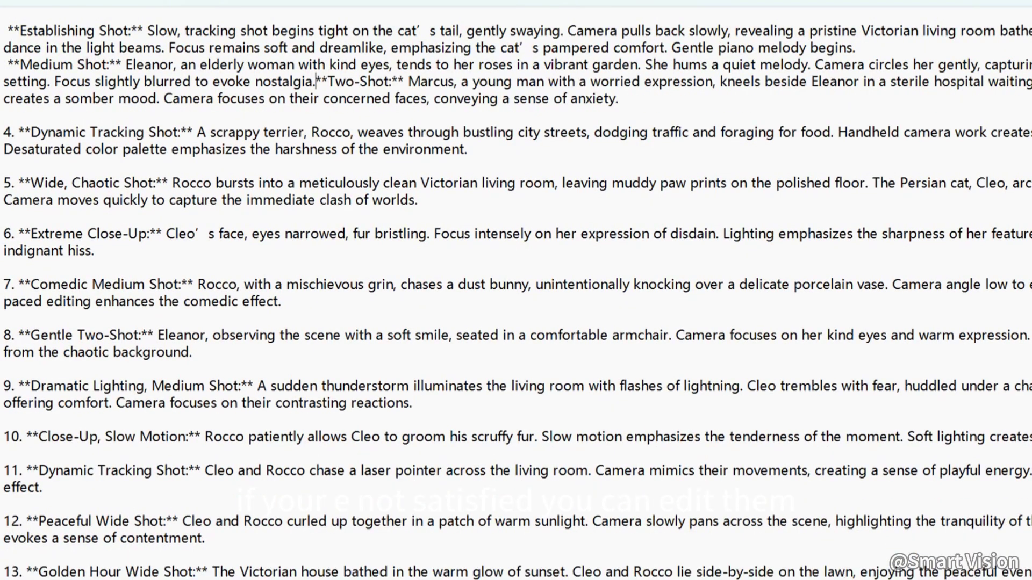
key("Return")
left_click(23, 132)
key("BackSpace")
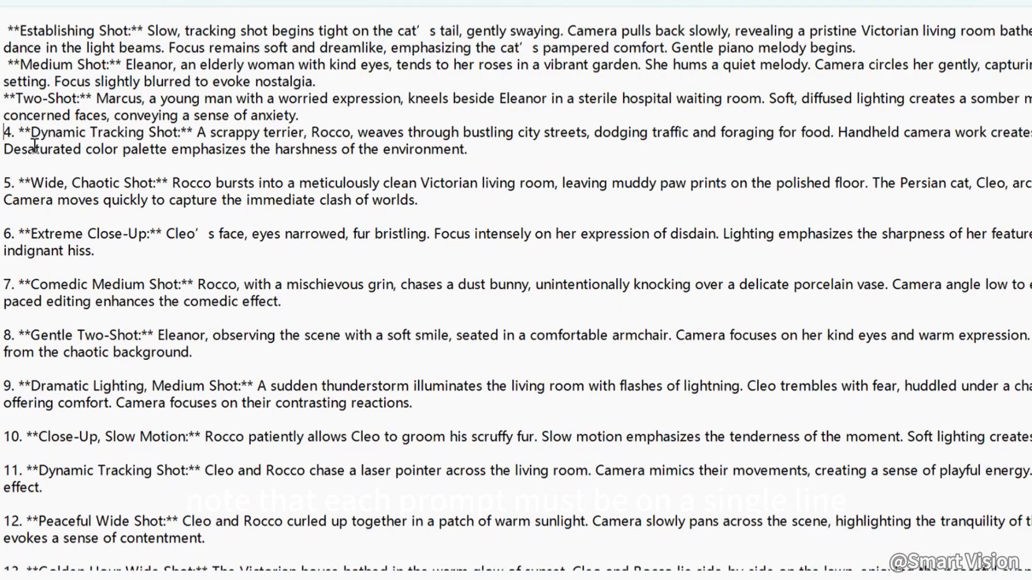
left_click(17, 133)
Step: Delete the blank line and the number before the Wide, Chaotic Shot prompt
key("BackSpace")
key("BackSpace")
key("BackSpace")
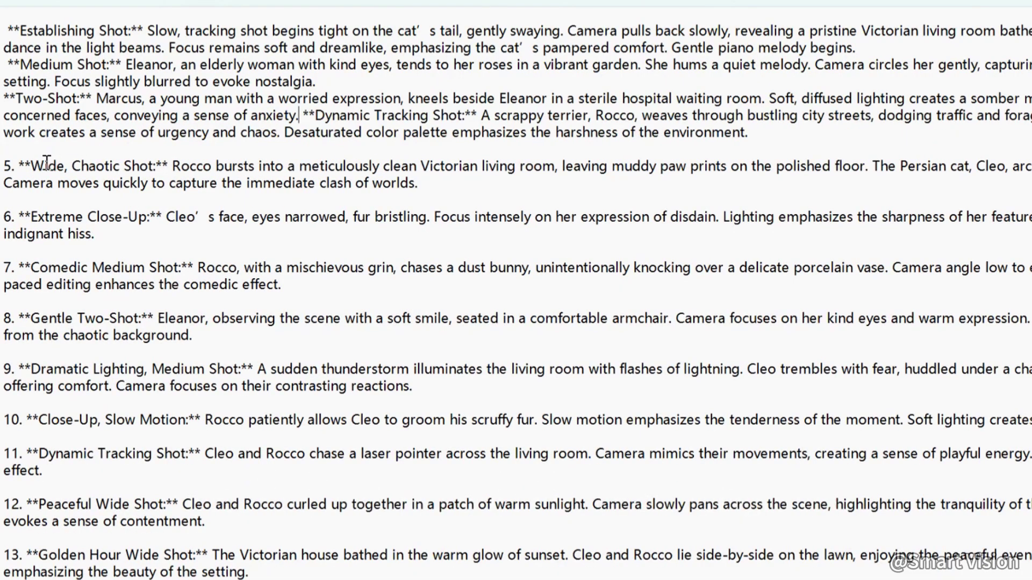
key("Return")
left_click(35, 165)
key("BackSpace")
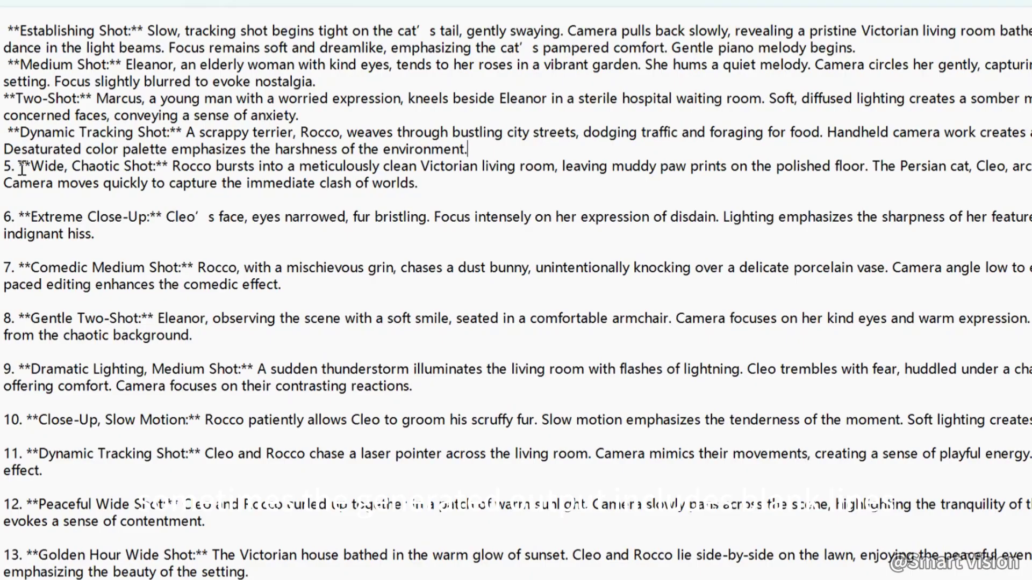
left_click(22, 165)
Step: Delete the number in front of the Extreme Close-Up prompt
key("BackSpace")
key("BackSpace")
key("BackSpace")
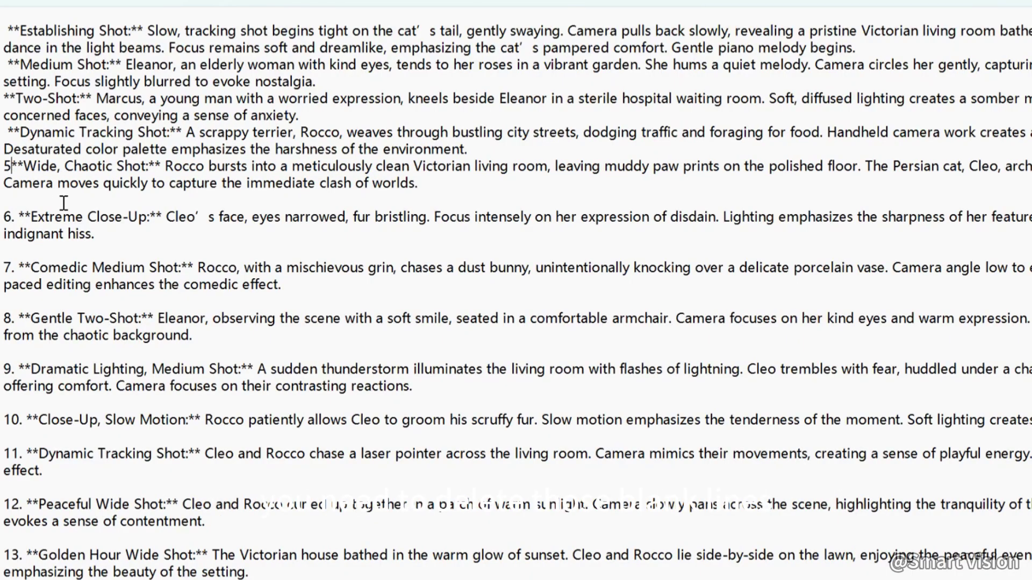
left_click(18, 217)
key("BackSpace")
key("BackSpace")
key("BackSpace")
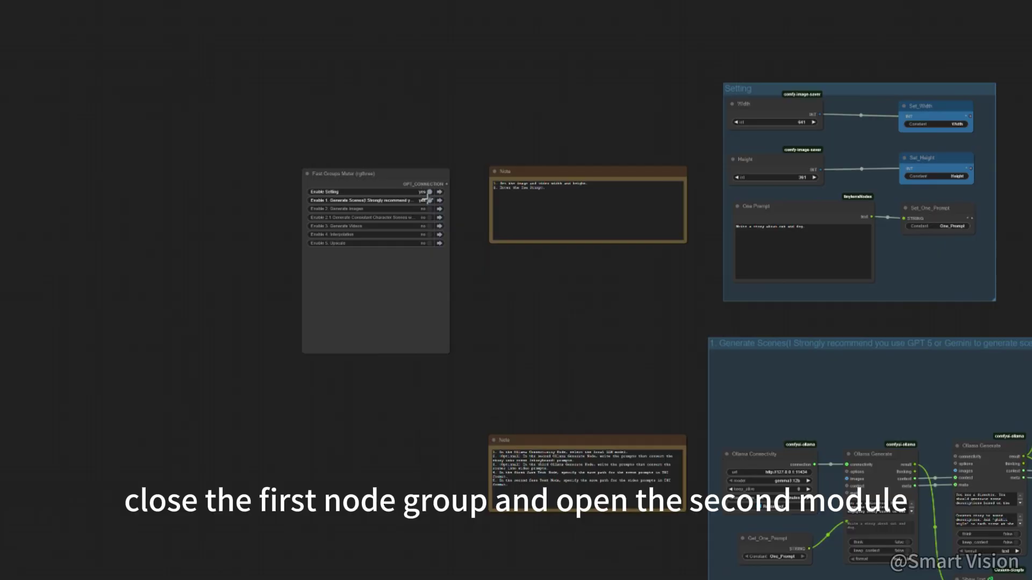
Step: In ComfyUI, disable the Generate Scenes group in the Fast Groups Muter, enable Generate Images and go to that group
left_click(428, 200)
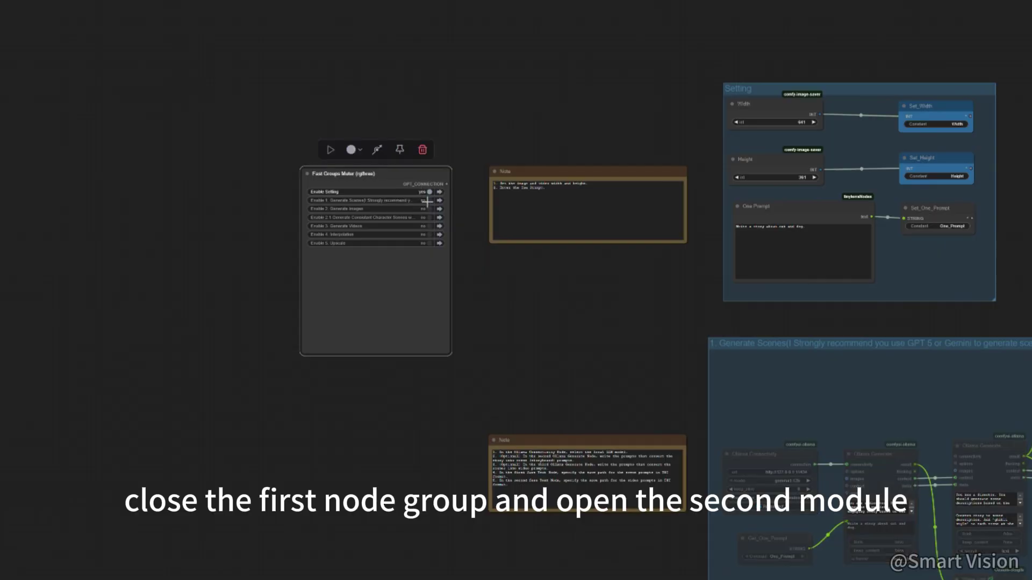
left_click(428, 208)
left_click(439, 209)
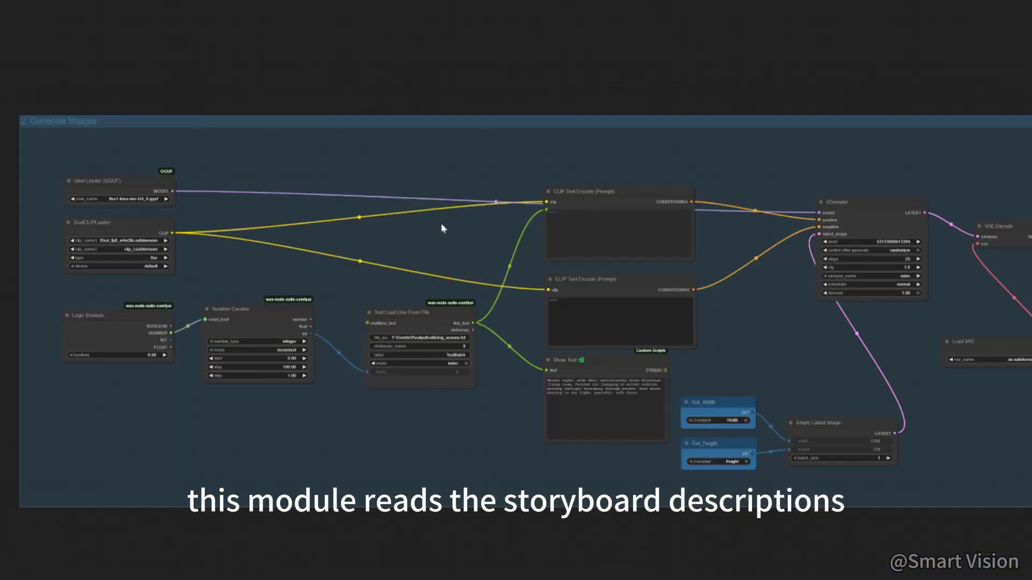
Step: Check the storyboard text file path in the Text Load Line From File node of the Generate Images group
left_click_drag(308, 243, 412, 263)
scroll(412, 263, "up", 5)
mouse_move(350, 263)
left_mouse_down()
mouse_move(380, 267)
mouse_move(359, 261)
left_mouse_up()
scroll(380, 267, "up", 2)
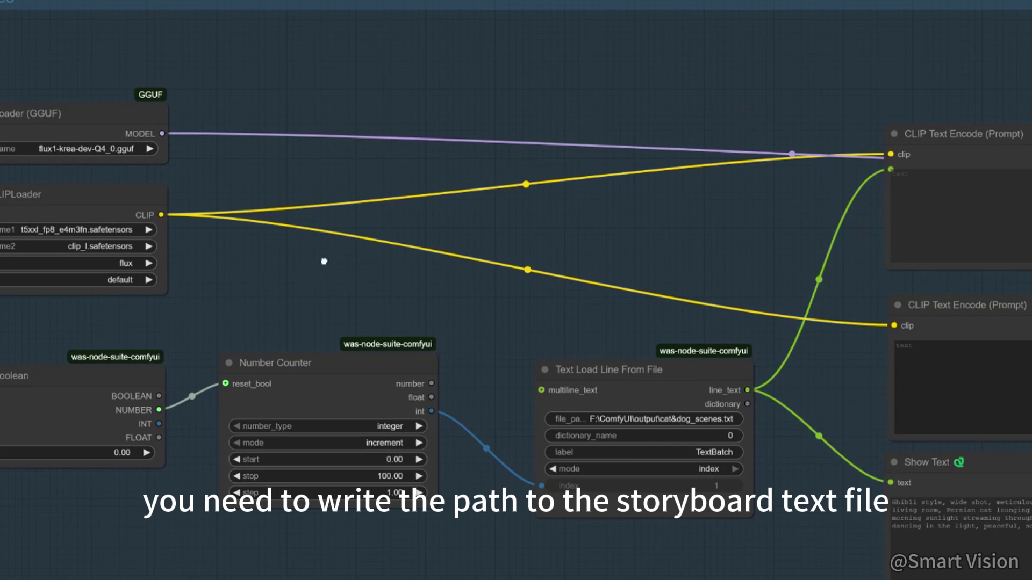
left_click_drag(324, 261, 254, 260)
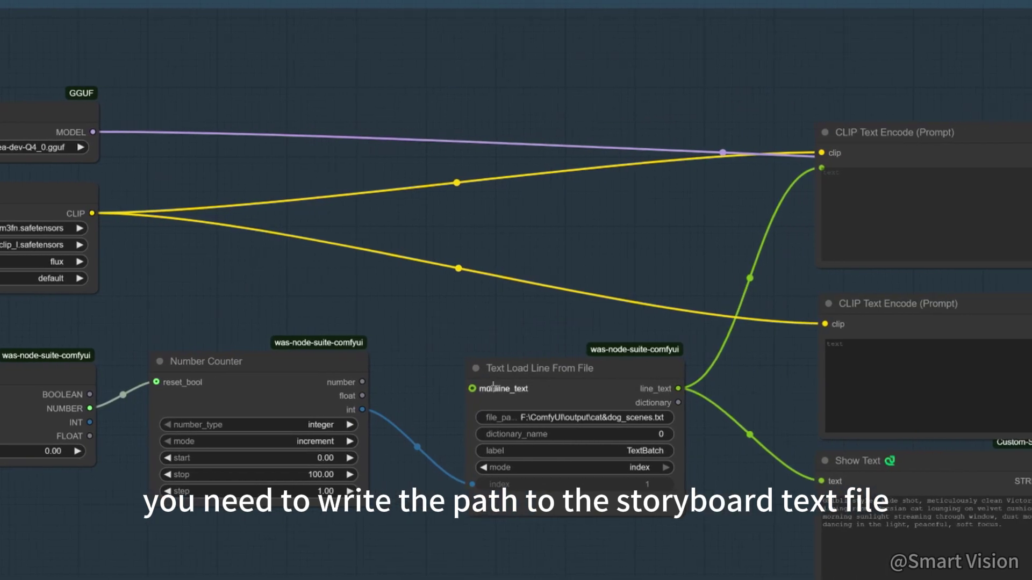
left_click(580, 420)
left_click(758, 386)
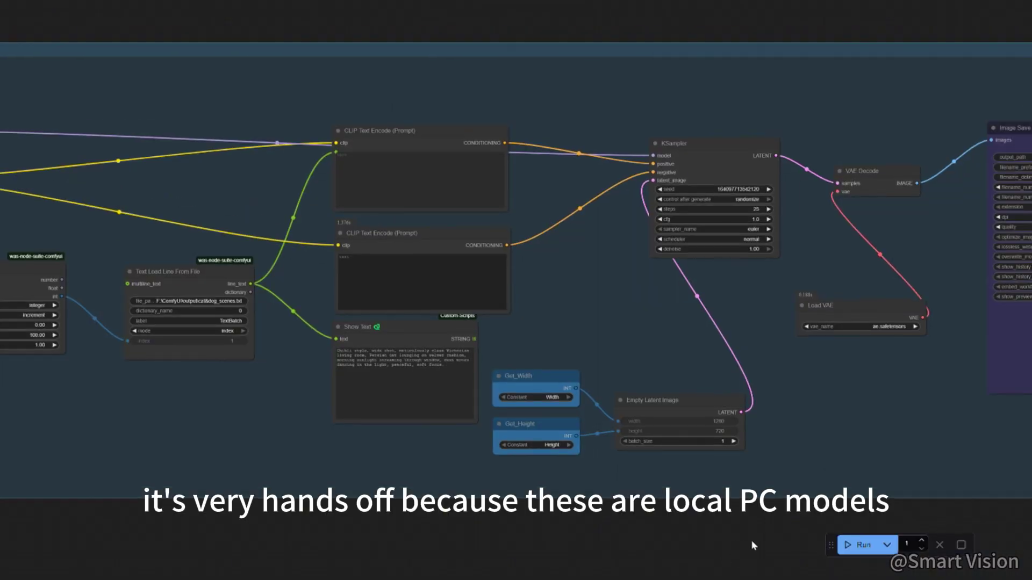
Step: Reposition the run controls and set the batch count to 14, replacing that value with 2
left_click_drag(831, 545, 722, 551)
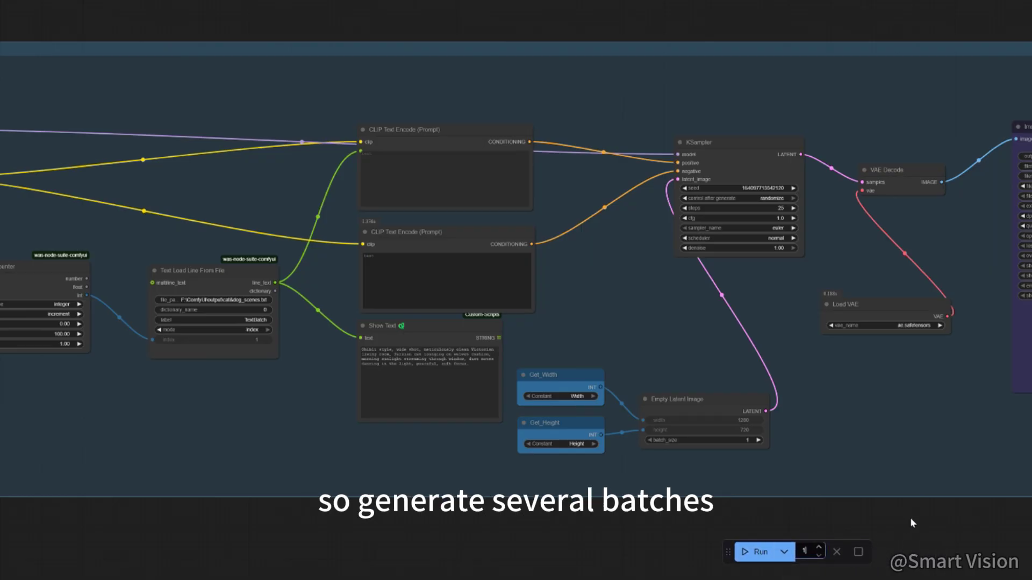
type("4")
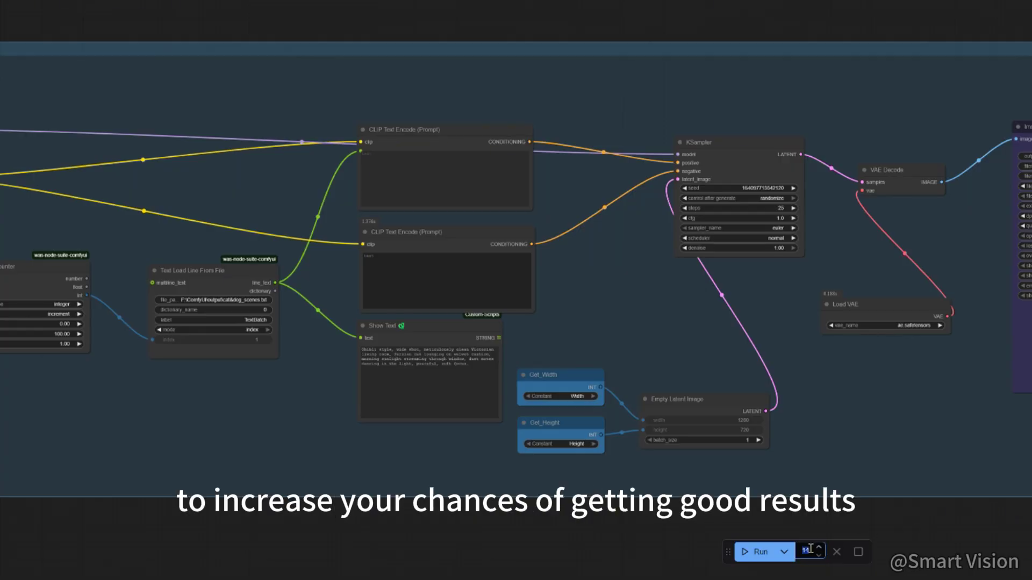
double_click(801, 551)
type("2")
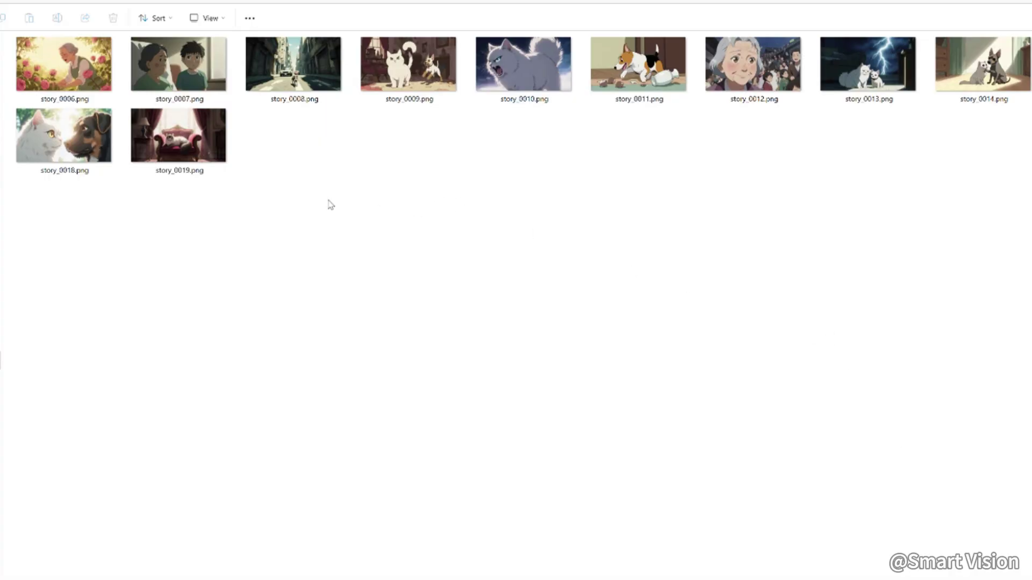
Step: Look through the generated story images in the output folder
left_click(179, 139)
left_click(562, 95)
left_click(756, 255)
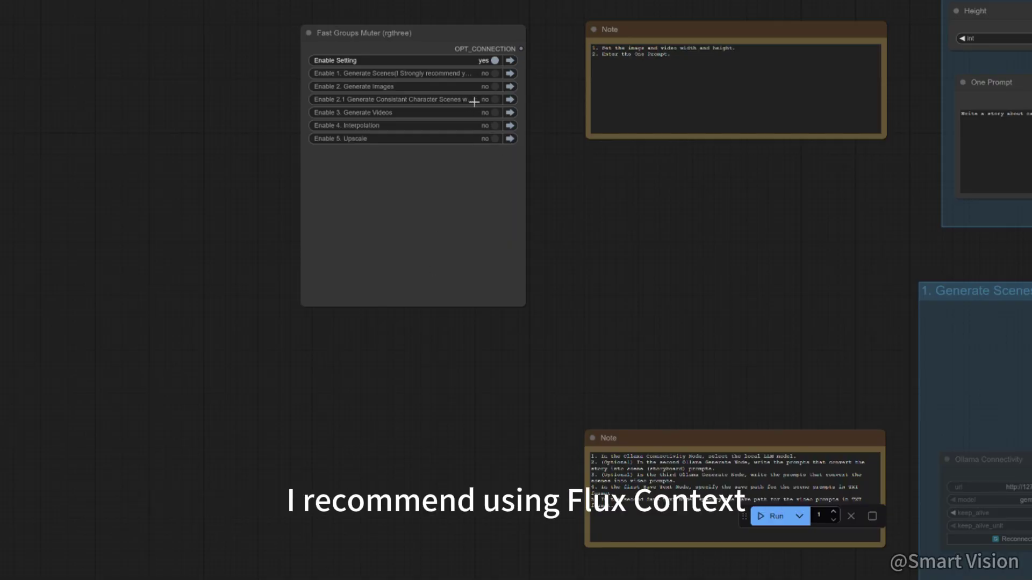
Step: Enable the 2.1 Generate Consistant Character Scenes group in the Fast Groups Muter and bring it into view
left_click(491, 100)
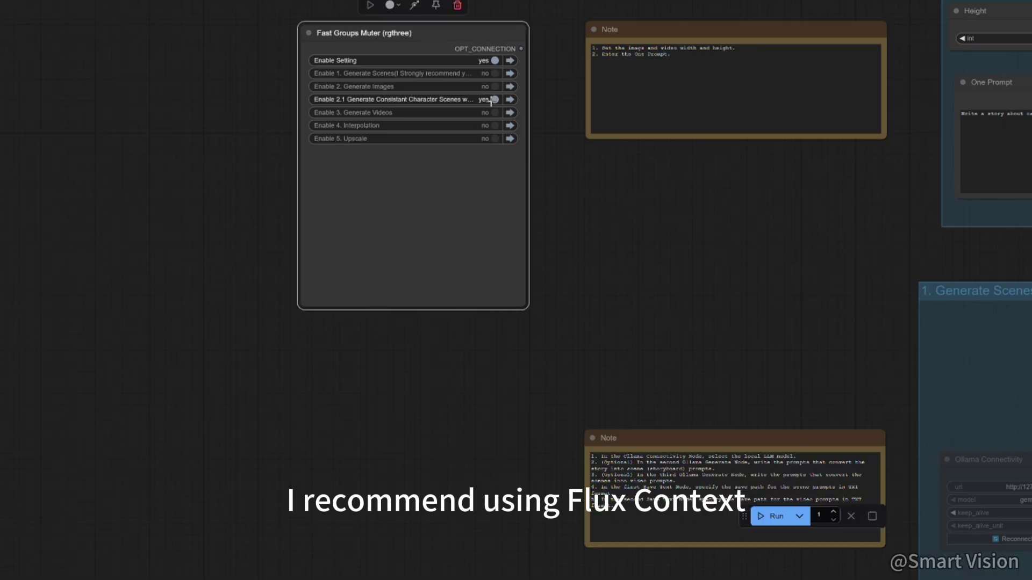
left_click(507, 101)
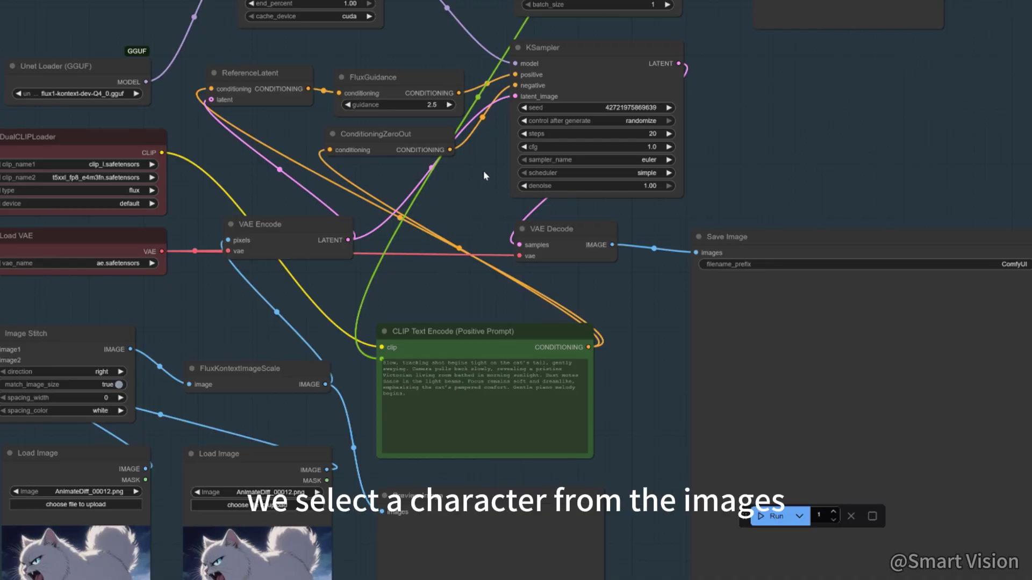
left_click_drag(483, 170, 531, 157)
Step: Bypass the second Load Image node in the consistent character group and look over the remaining Flux Kontext nodes
left_click(143, 498)
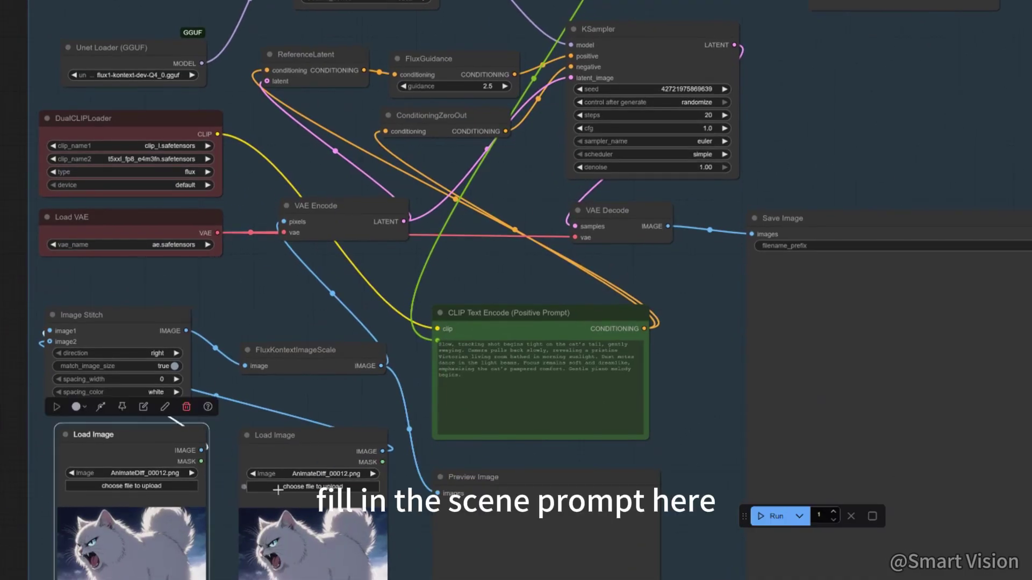
left_click(280, 441)
left_click(282, 408)
left_click_drag(277, 304, 321, 292)
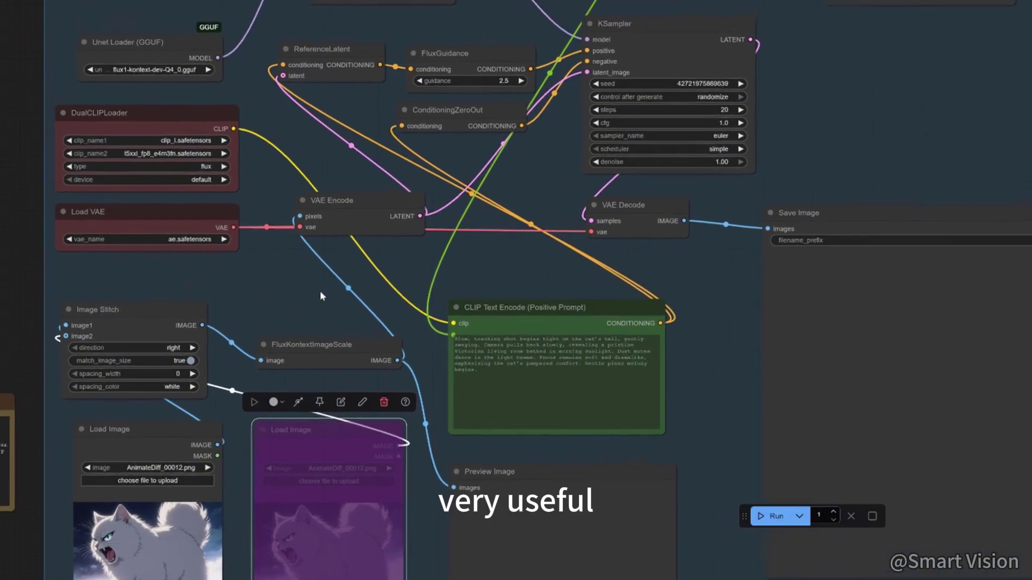
left_click_drag(574, 221, 475, 331)
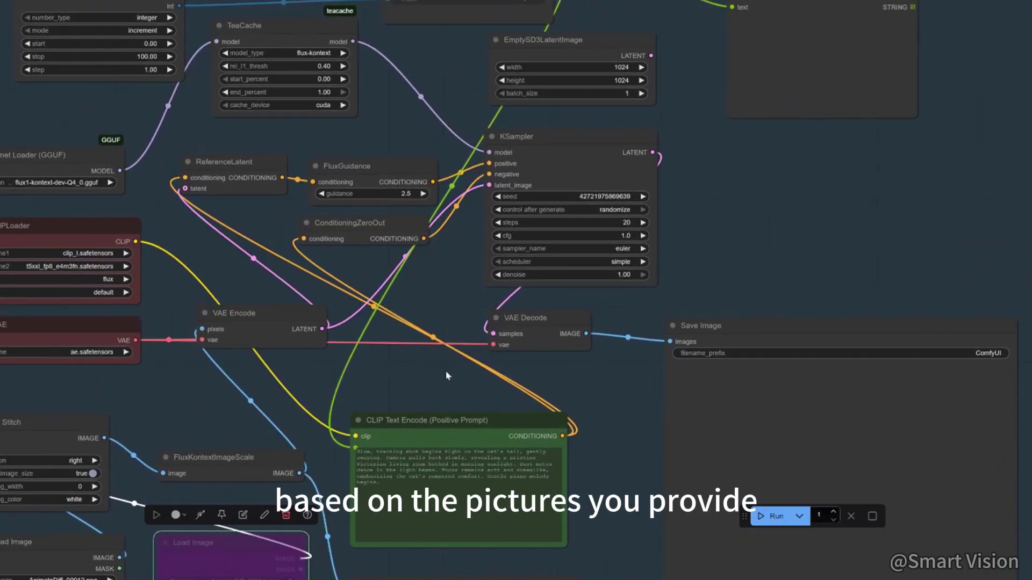
left_click_drag(446, 376, 459, 370)
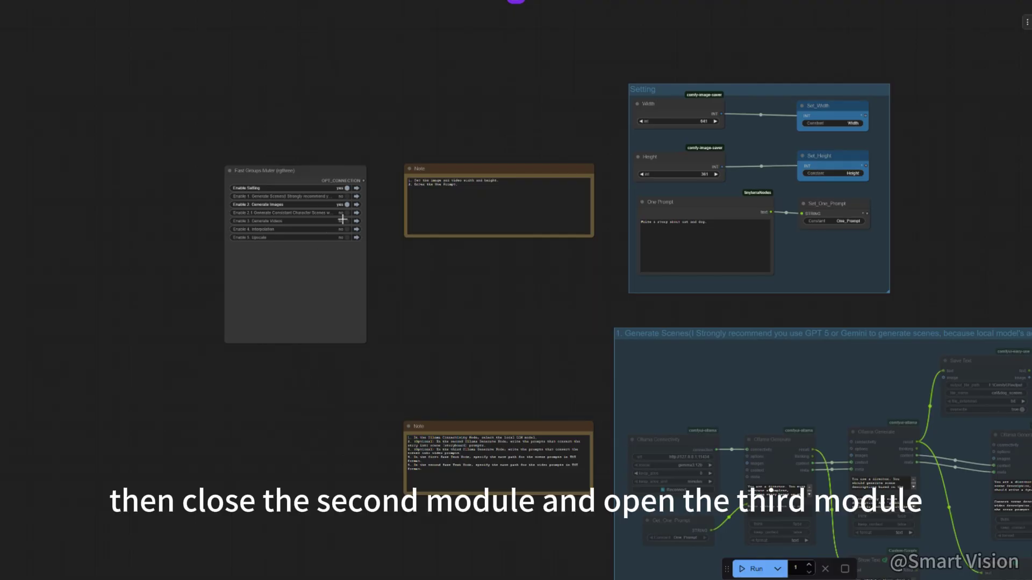
Step: Disable the Generate Images group in the Fast Groups Muter, enable Generate Videos and bring that group into view
left_click(348, 205)
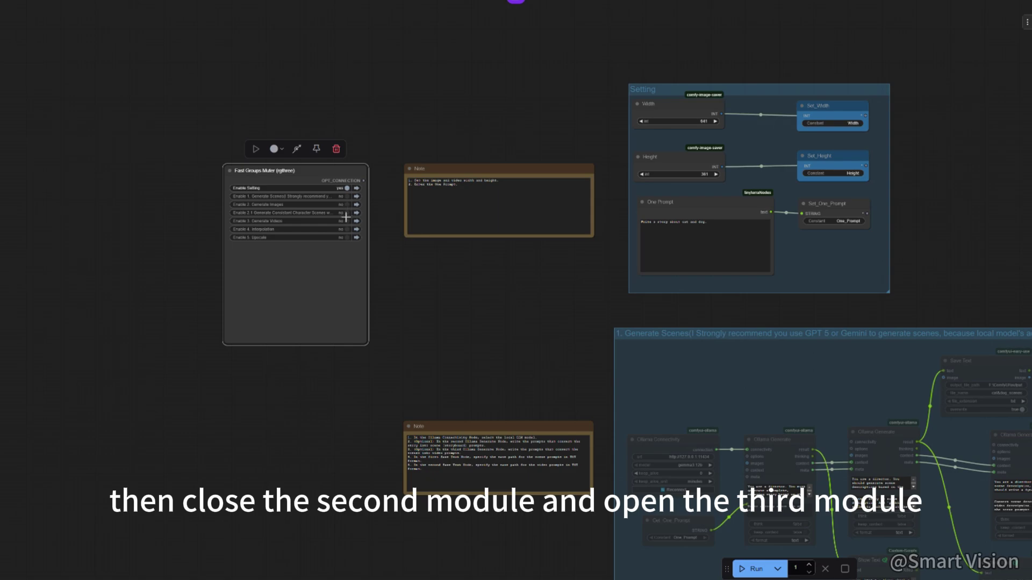
left_click(344, 220)
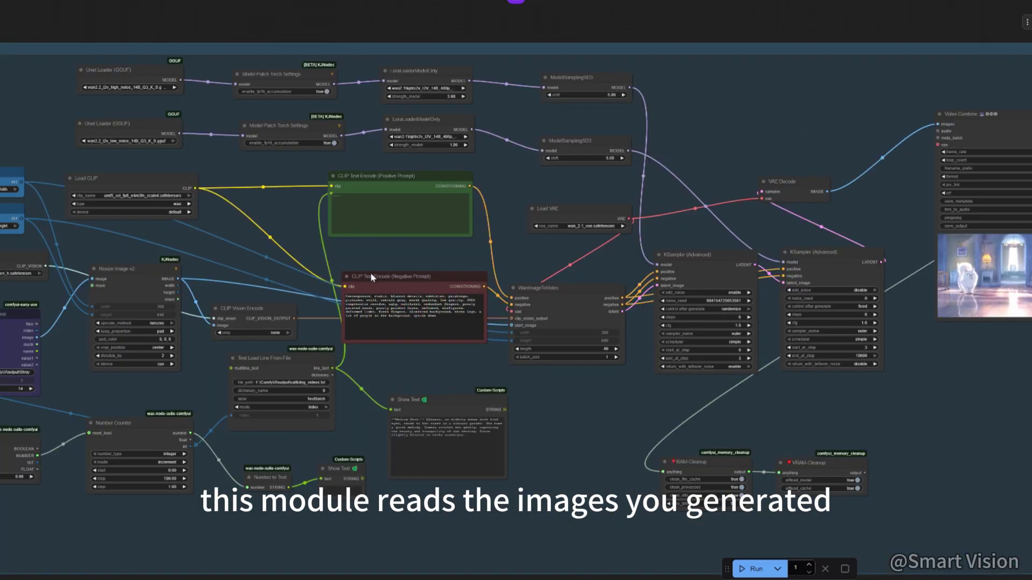
left_click_drag(447, 375, 555, 378)
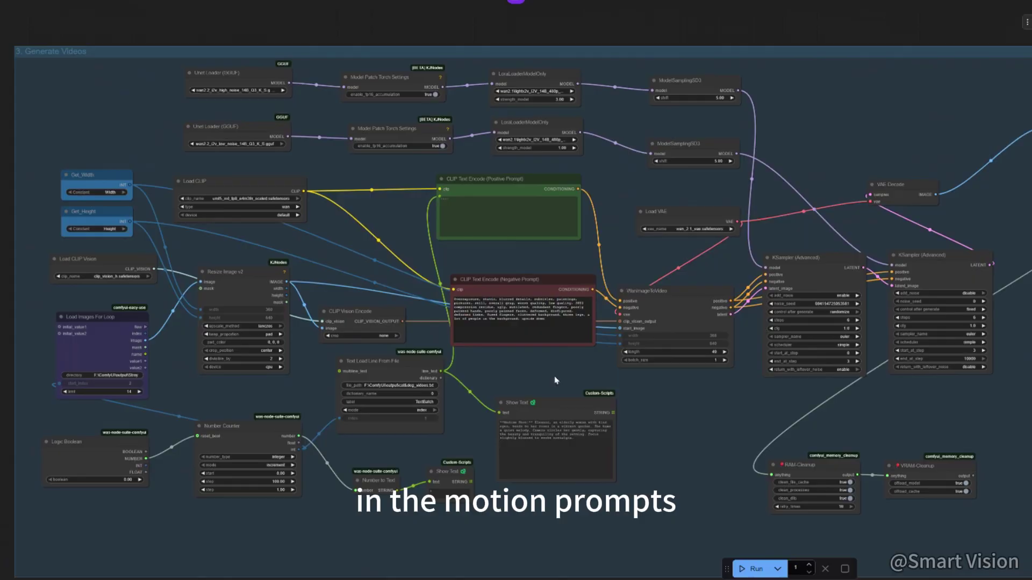
Step: Review the Wan 2.2 model loaders, the motion prompts file path and the Load Images For Loop directory in the Generate Videos group
scroll(319, 318, "up", 3)
scroll(317, 320, "up", 1)
left_click_drag(301, 408, 310, 393)
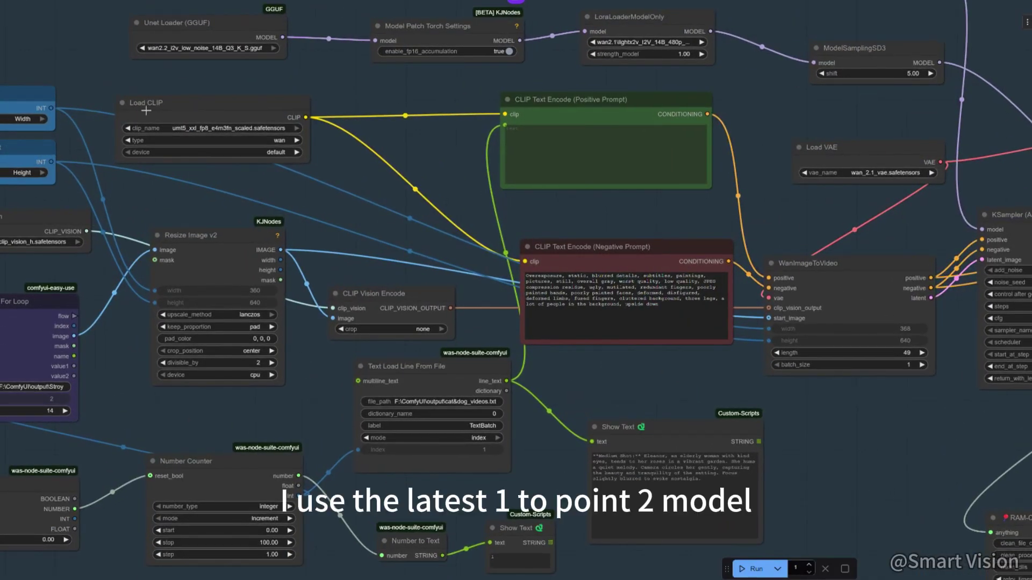
left_click_drag(243, 61, 303, 223)
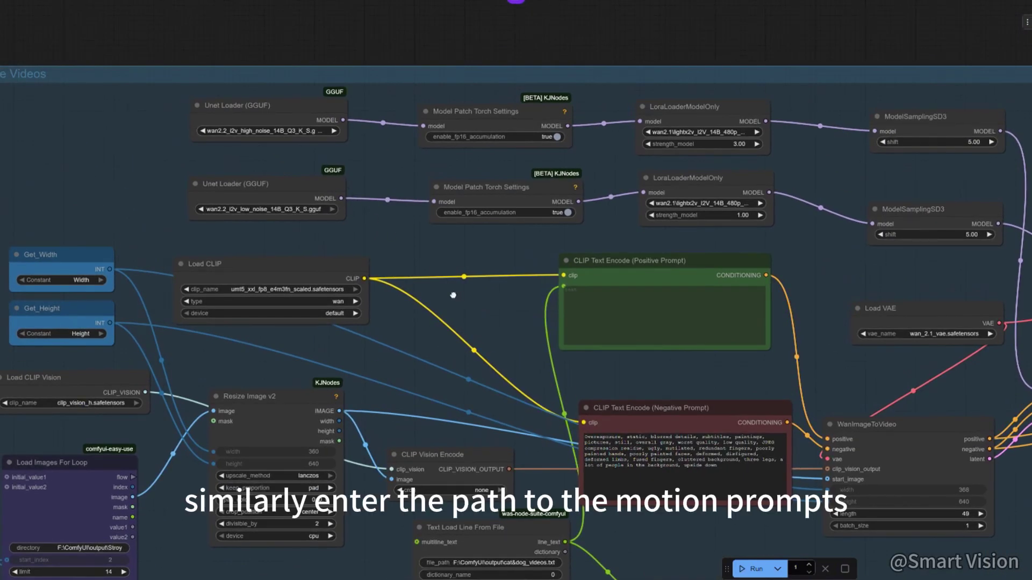
left_click_drag(453, 295, 433, 207)
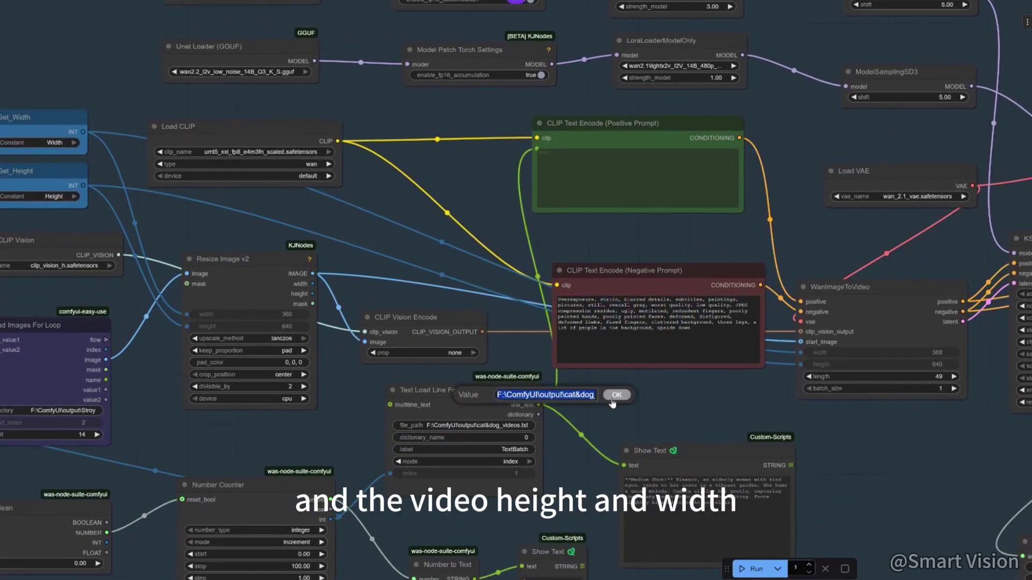
left_click_drag(285, 437, 246, 453)
left_click(161, 410)
left_click(275, 384)
Step: Set the batch count for the video generation run to 28
left_click_drag(892, 499, 810, 479)
left_click_drag(794, 571, 803, 570)
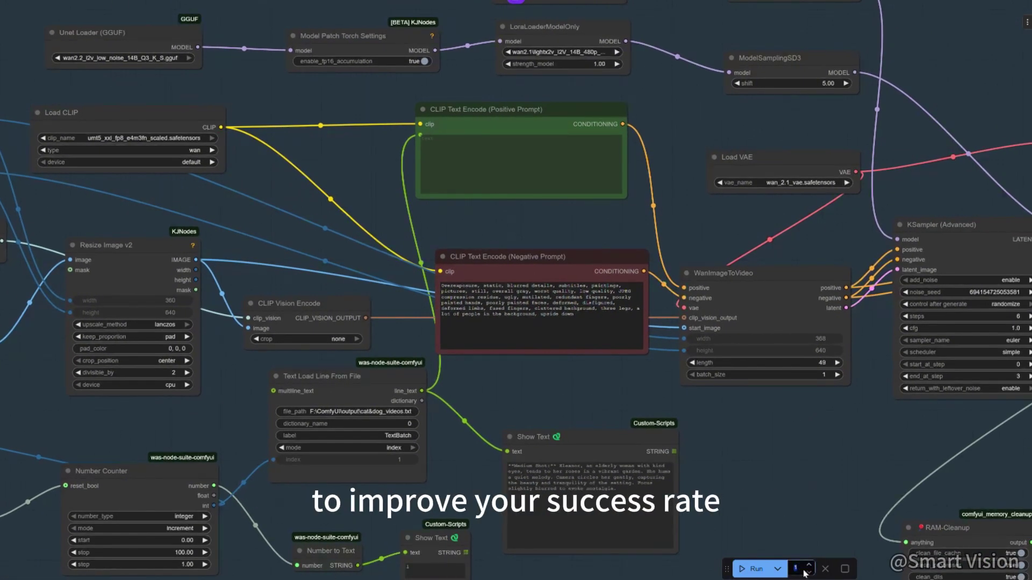
type("2")
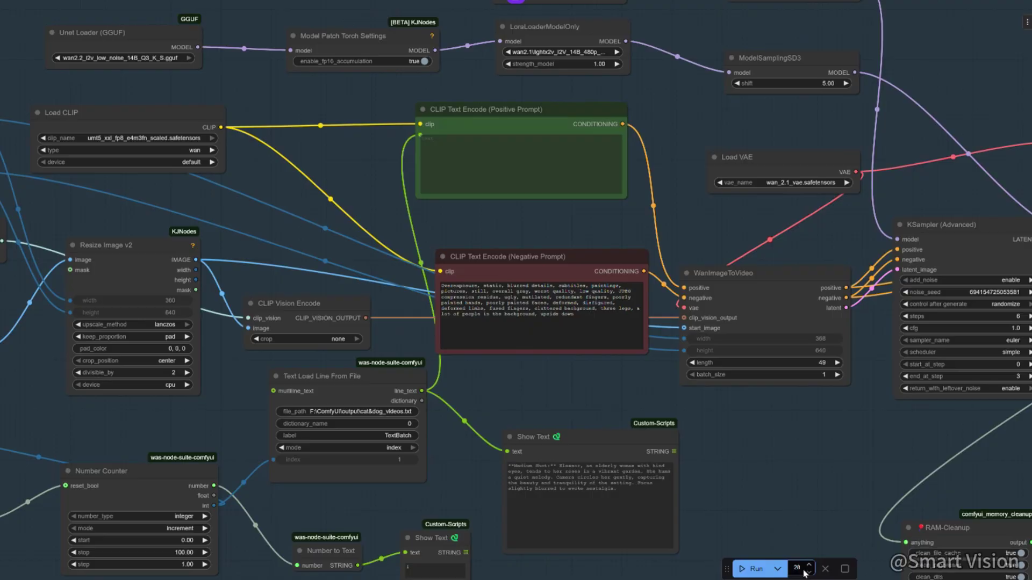
type("8")
Step: Examine the RAM-Cleanup and VRAM-Cleanup nodes and the nearby KSampler settings in the Generate Videos group
left_click_drag(789, 491, 702, 492)
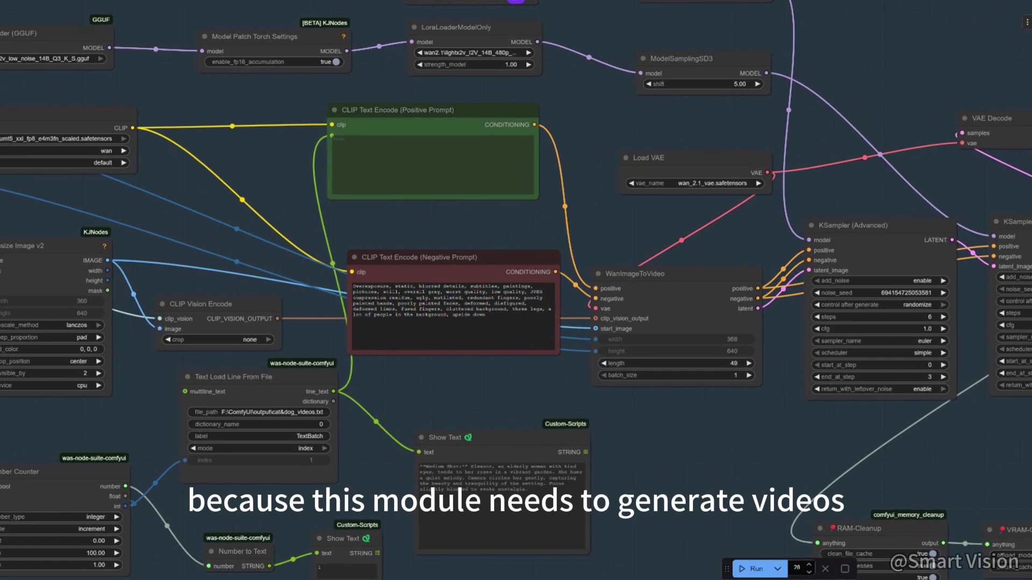
scroll(977, 578, "down", 3)
left_click_drag(1011, 505, 883, 452)
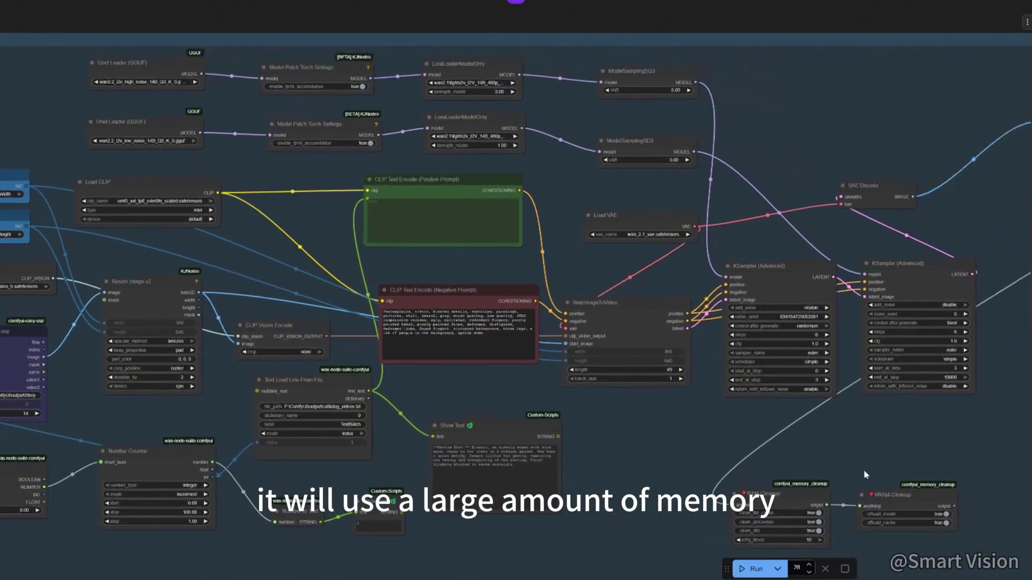
scroll(860, 472, "up", 3)
scroll(849, 474, "up", 2)
left_click_drag(842, 541, 853, 474)
left_click_drag(916, 556, 886, 540)
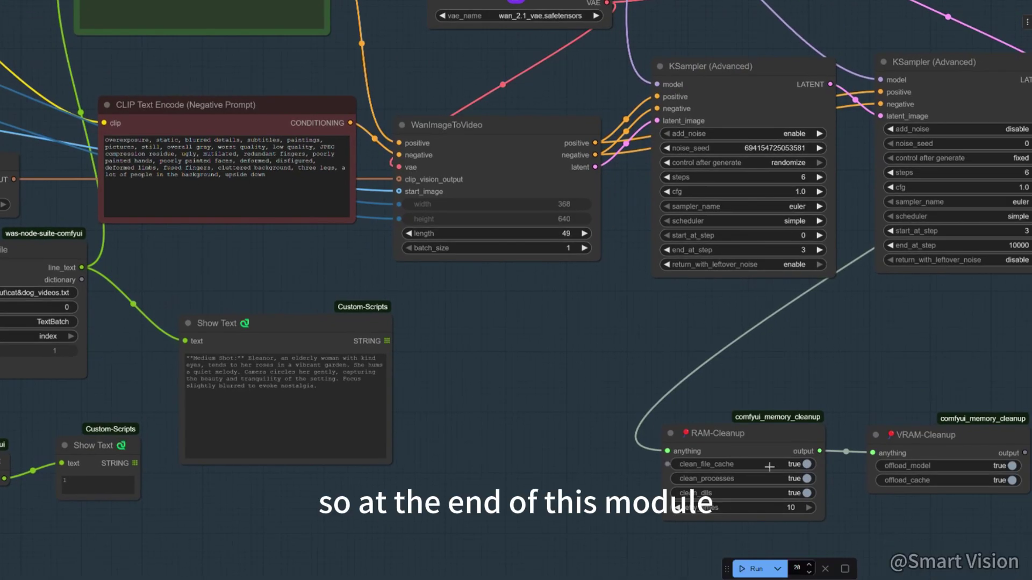
left_click(750, 437)
left_click(949, 437)
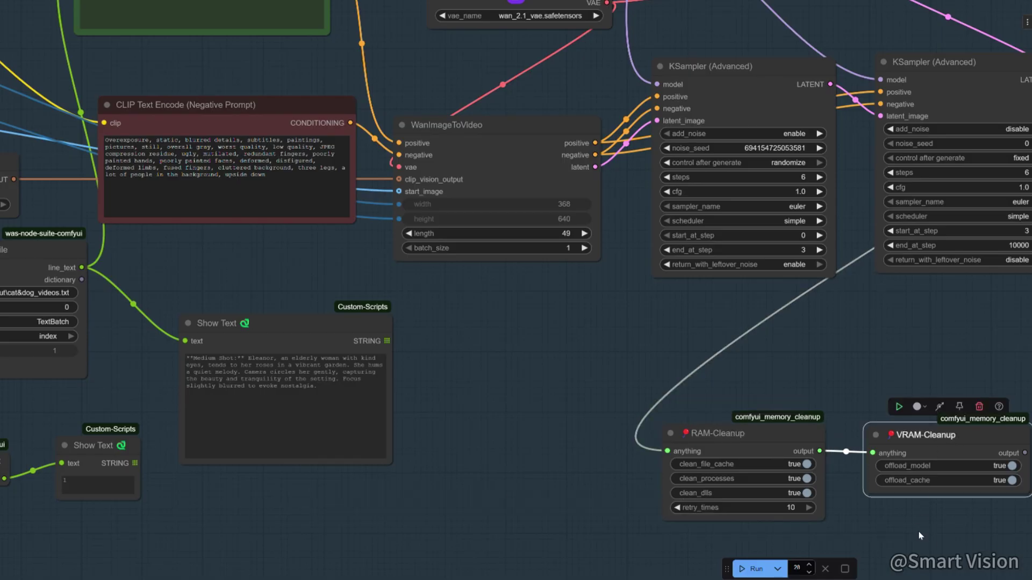
left_click_drag(921, 536, 797, 534)
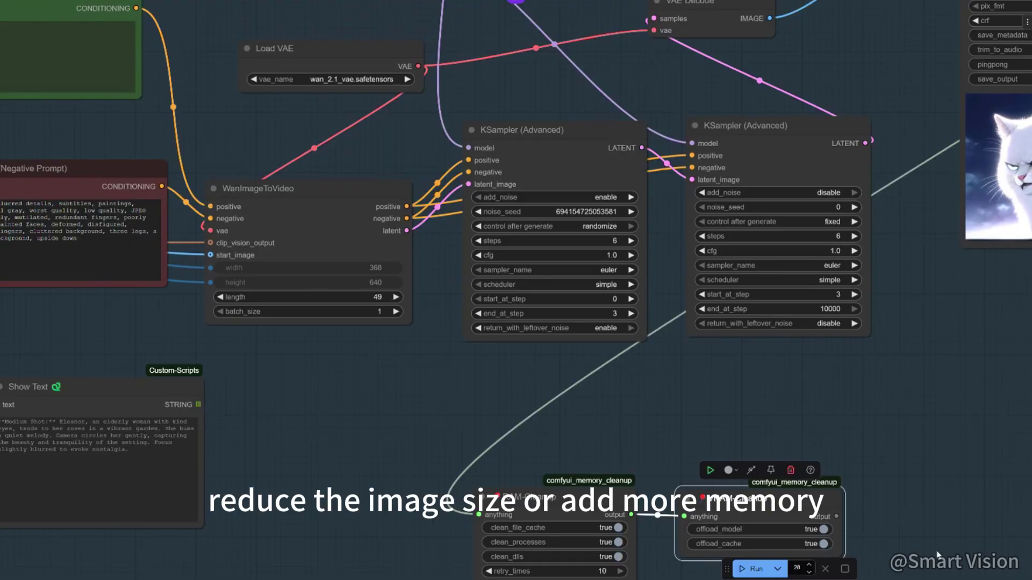
left_click_drag(935, 553, 965, 536)
Step: Enable the 4. Interpolation and 5. Upscale groups in the Fast Groups Muter and bring the Interpolation group into view
left_click_drag(405, 424, 448, 424)
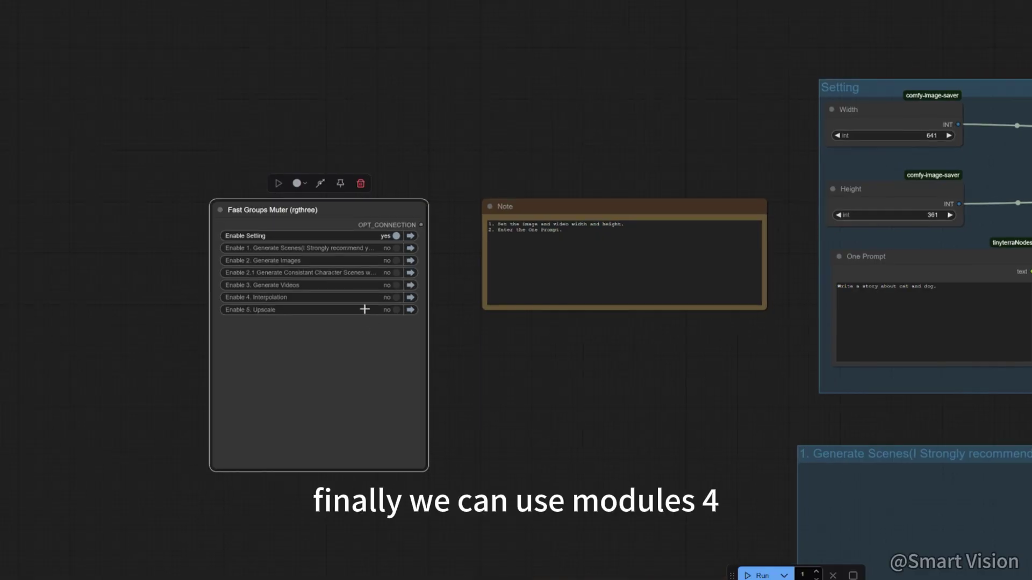
left_click(396, 297)
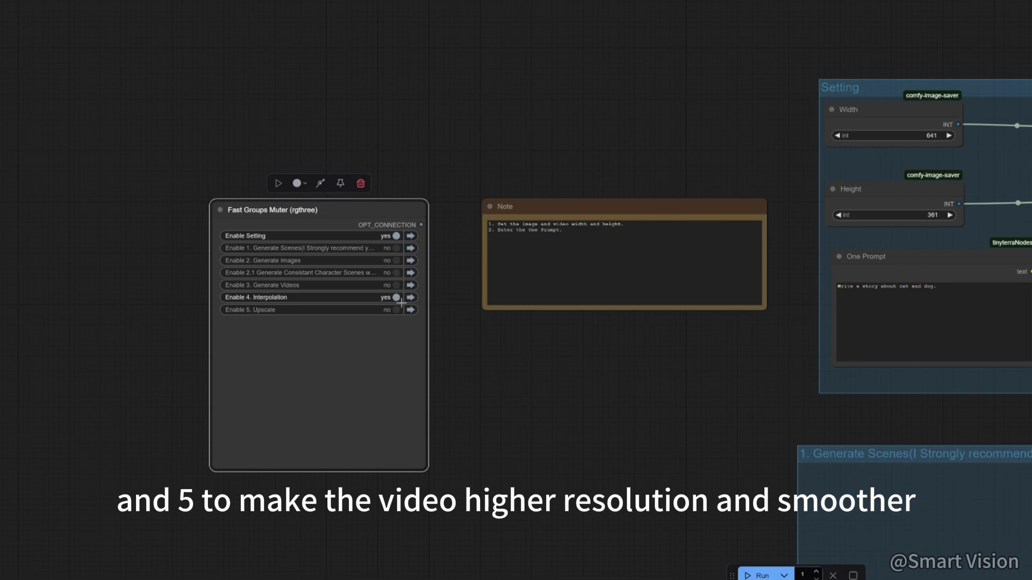
left_click(397, 309)
left_click(410, 298)
left_click_drag(357, 538, 447, 437)
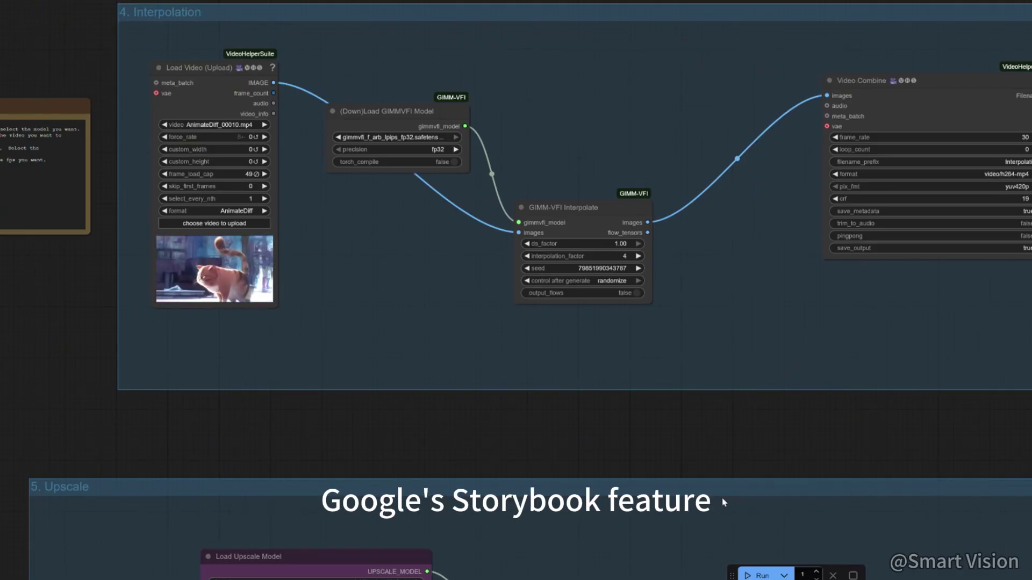
left_click_drag(722, 502, 532, 537)
scroll(532, 538, "down", 7)
left_click_drag(532, 161, 642, 509)
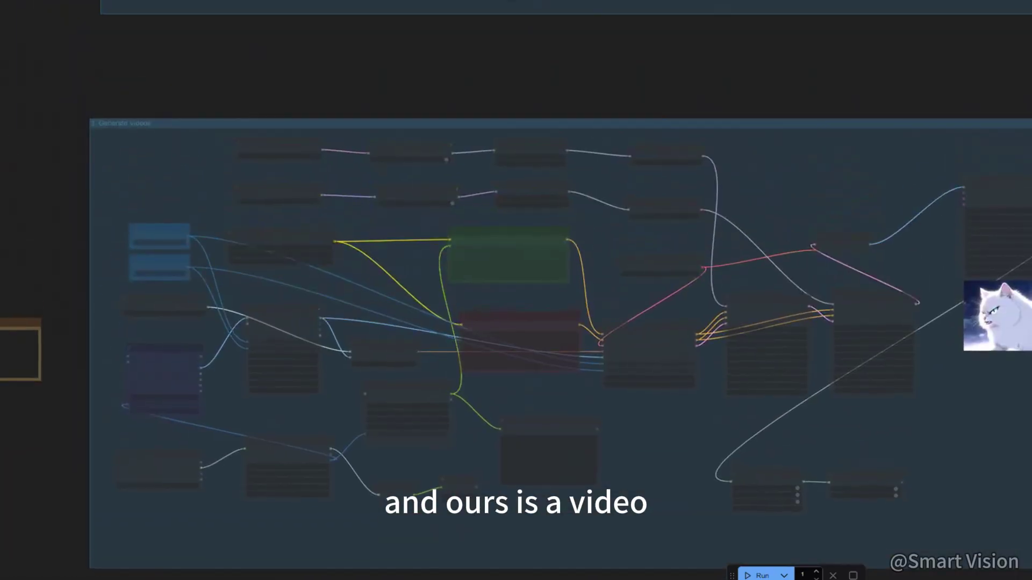
scroll(654, 468, "down", 3)
scroll(645, 215, "down", 3)
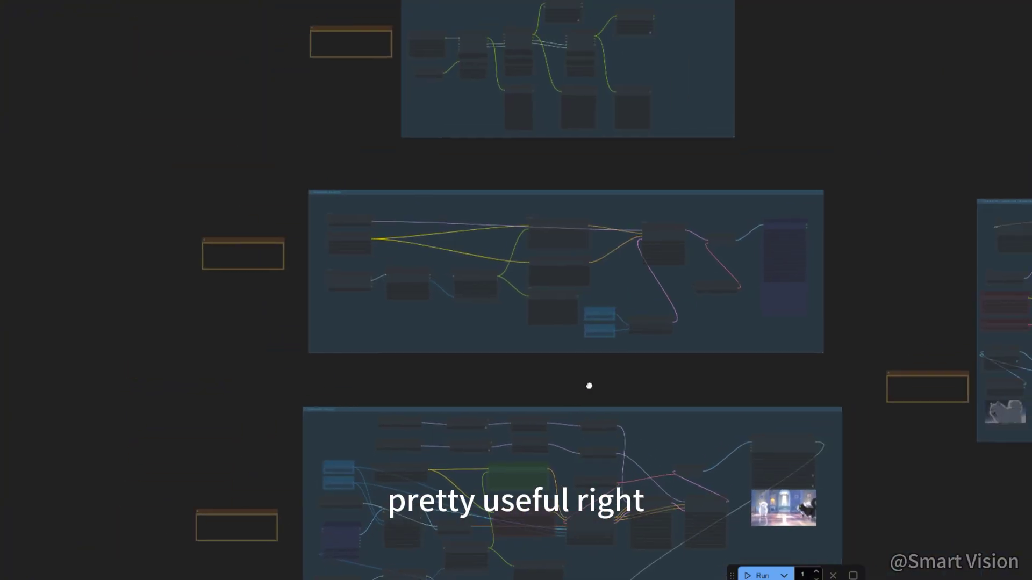
left_click_drag(589, 386, 493, 307)
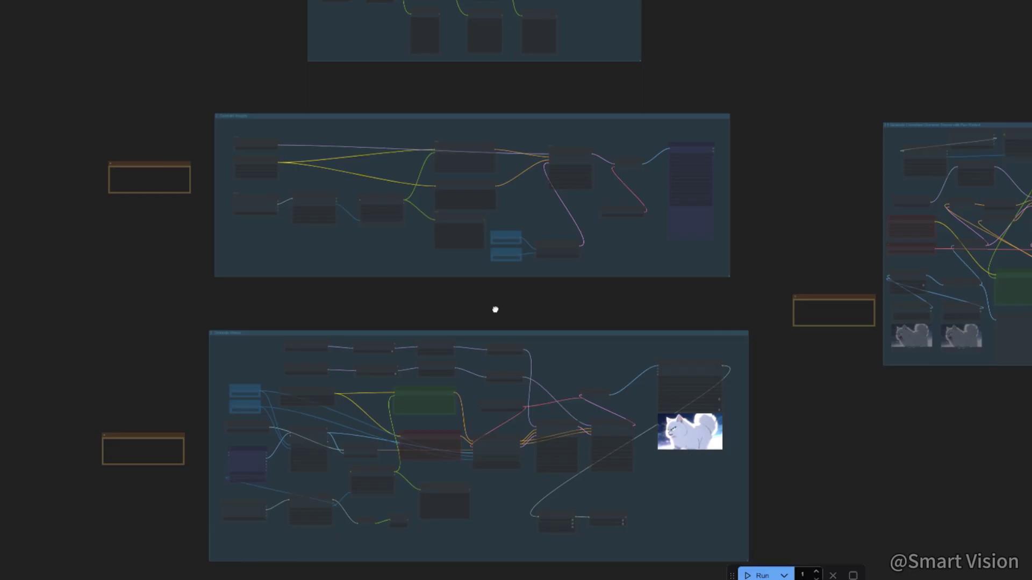
left_click_drag(488, 579, 486, 485)
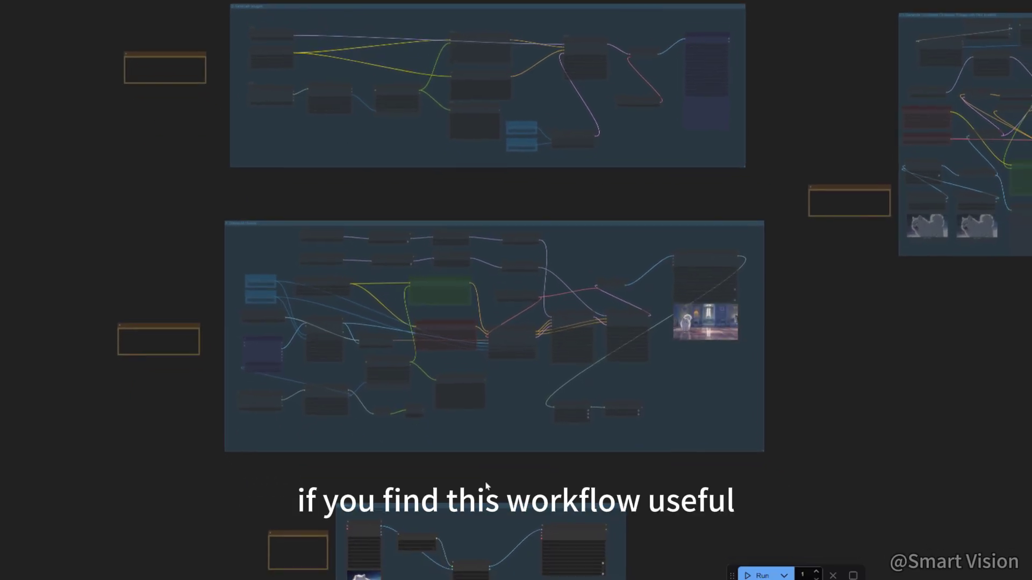